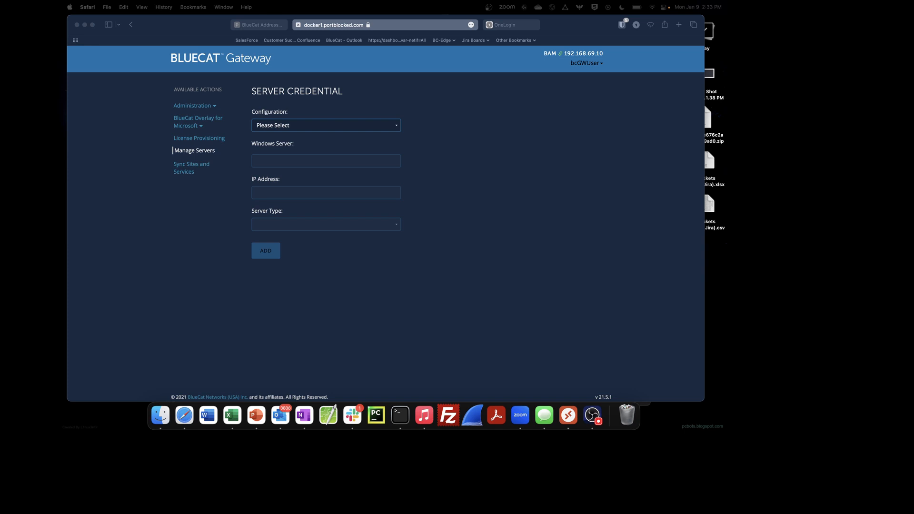
Choose the BCTesting configuration and the Windows server Win2k16-1 for the new server credential
key("super+Tab")
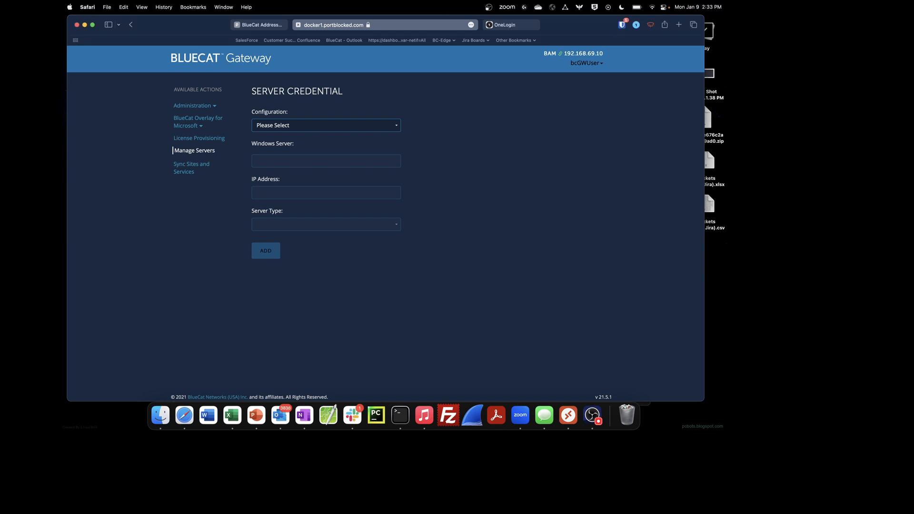
key("space")
key("Down")
key("Down")
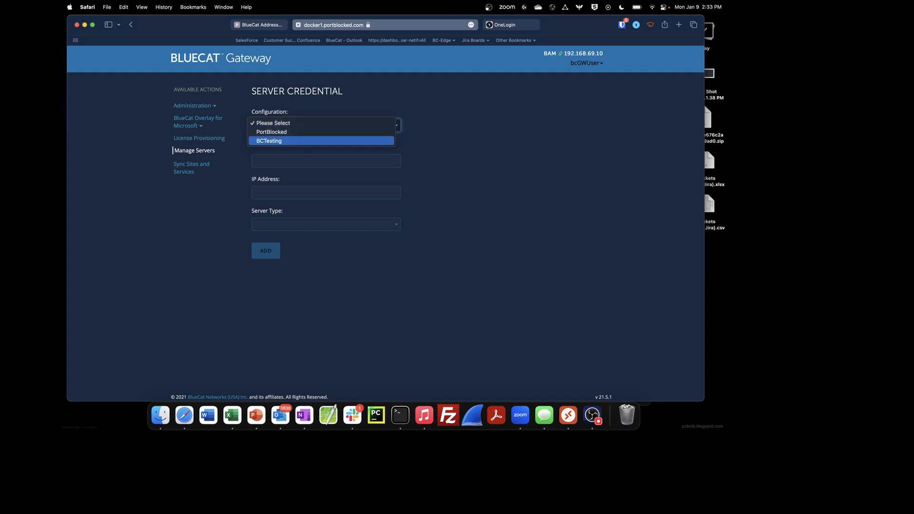
key("Return")
key("Tab")
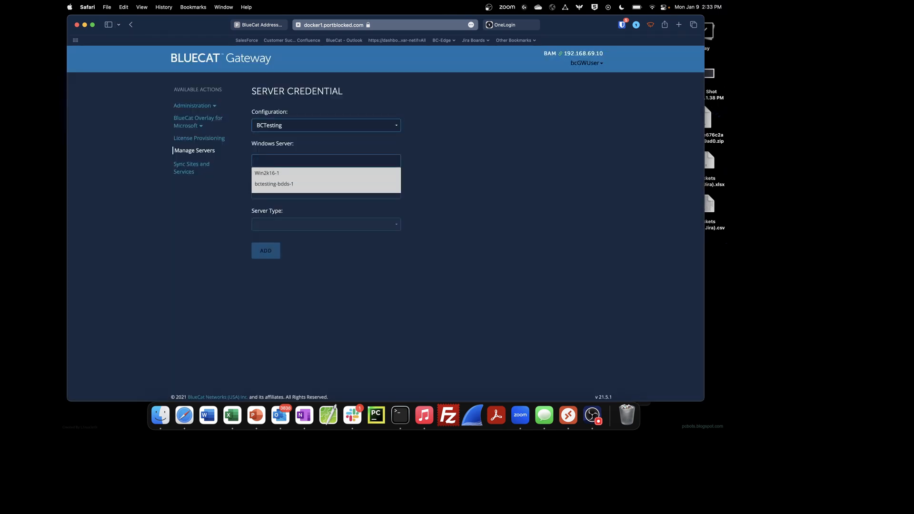
key("Down")
key("Return")
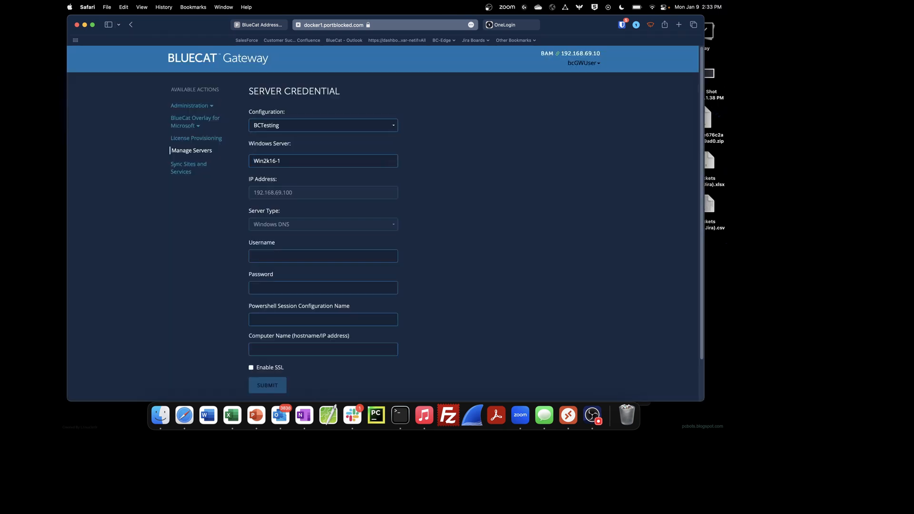
Enter Administrator as the username and fill in the account password for the Win2k16-1 credential
scroll(383, 224, "down", 2)
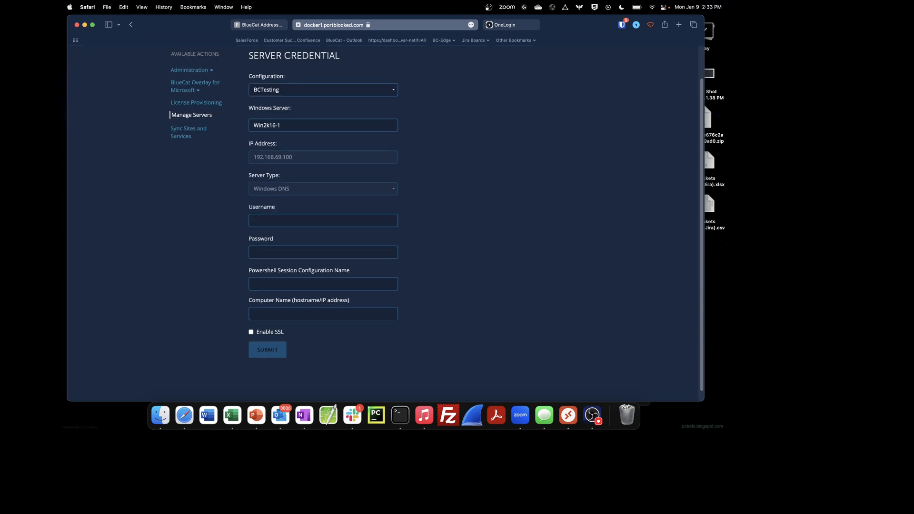
left_click(323, 221)
type("Administrator")
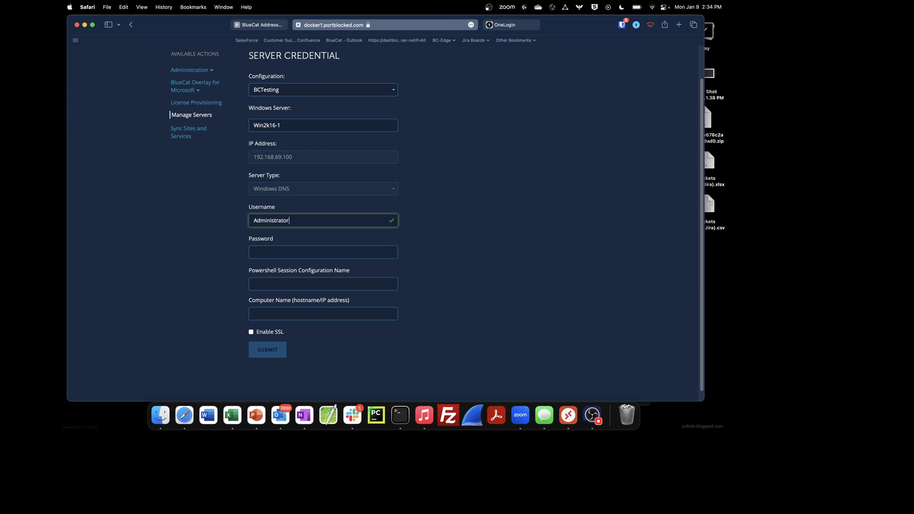
key("Tab")
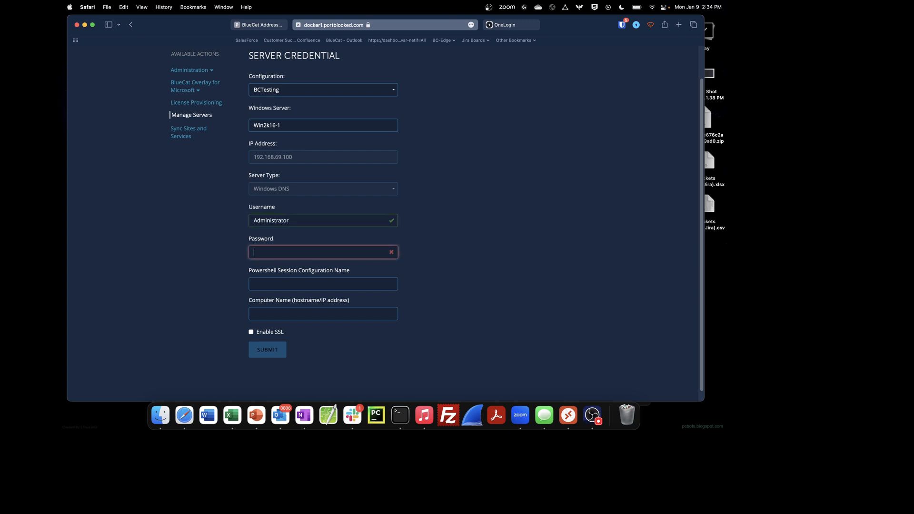
type("••••••••")
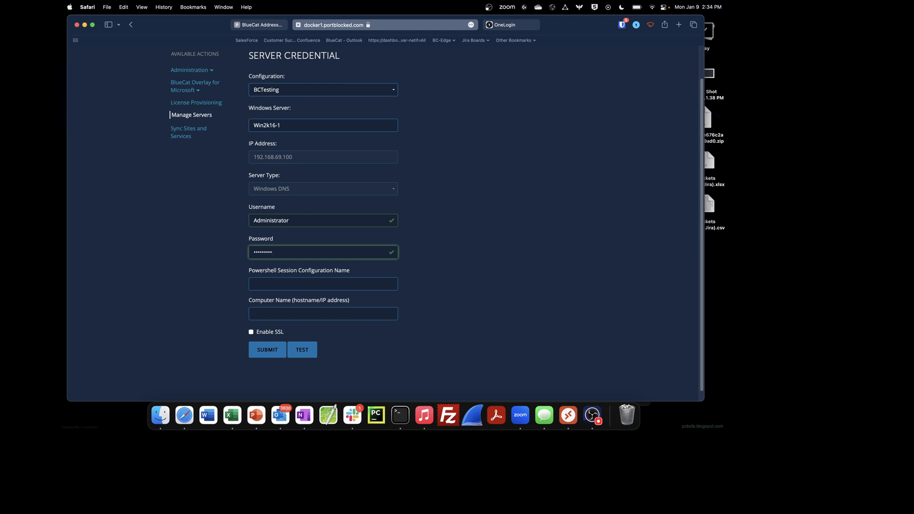
key("Tab")
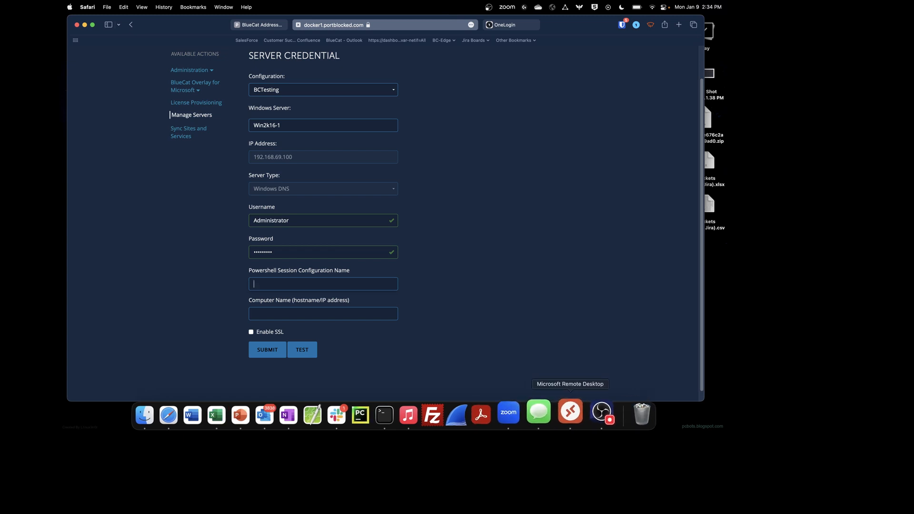
Switch to the Win2k16-1 session in Microsoft Remote Desktop, run the prepared Register-PSSessionConfiguration BCTesting command and authenticate with the Administrator password
left_click(569, 413)
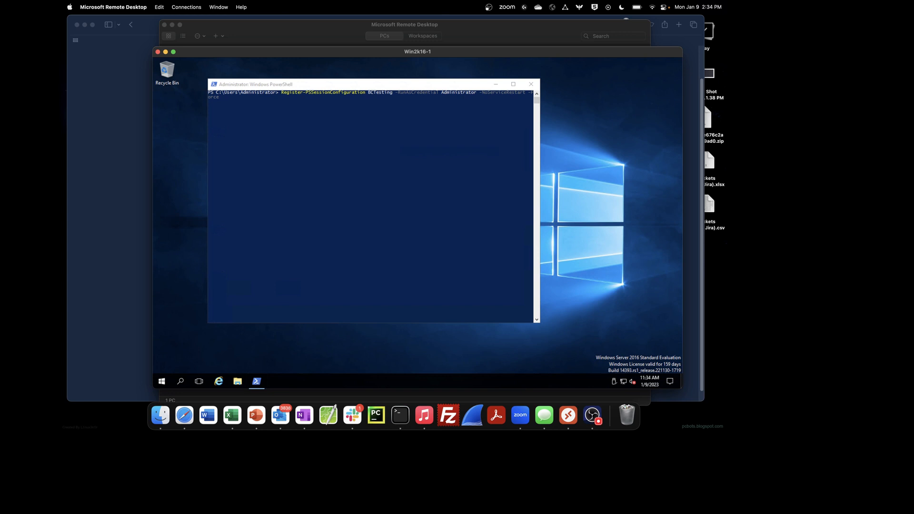
left_click(427, 104)
key("Return")
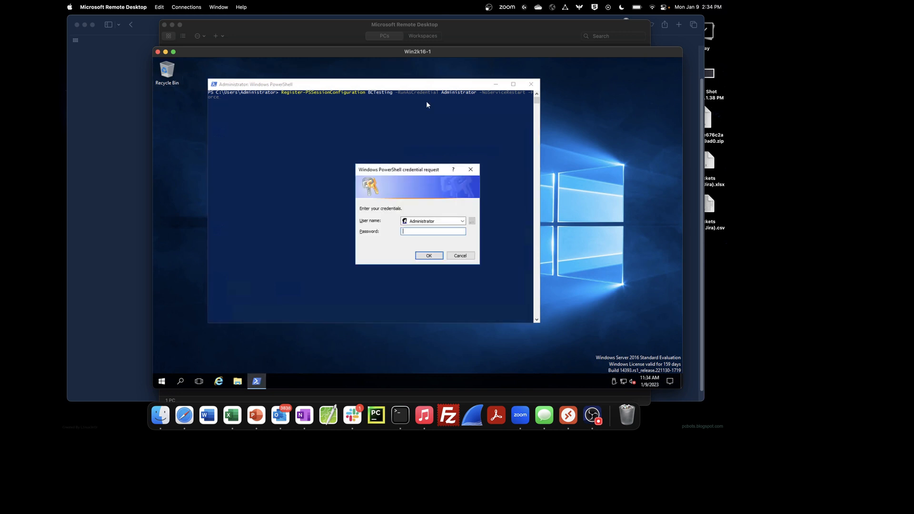
type("•••••••••")
key("Return")
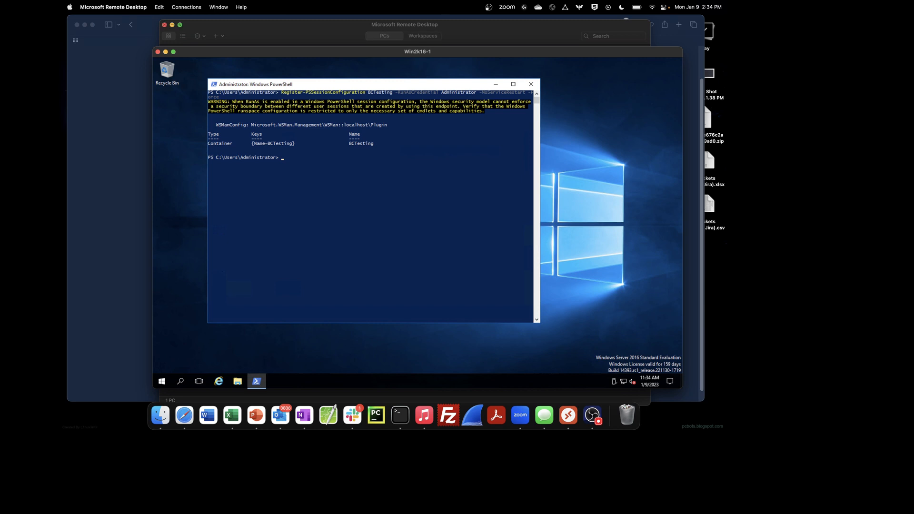
Back in Safari, set the PowerShell session configuration name to BCTesting and computer name to 192.168.69.100, then test and submit the credential
key("super+Tab")
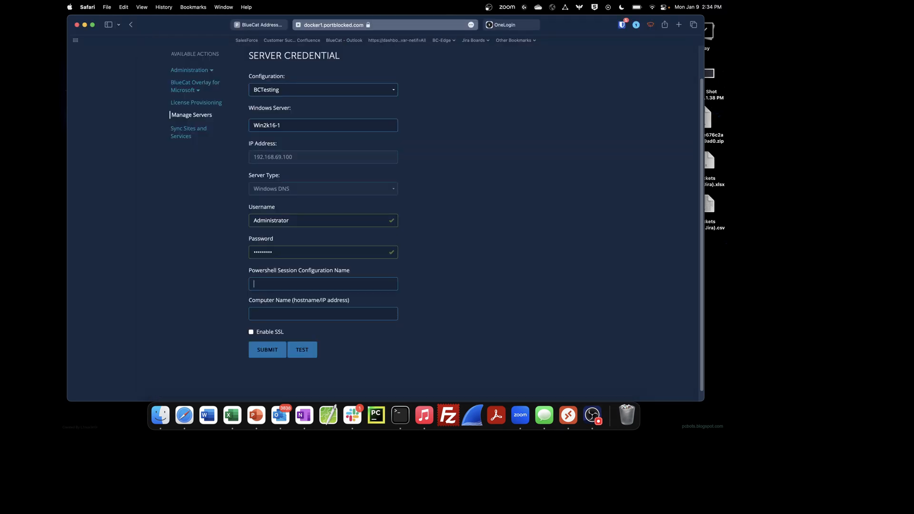
type("BCTesting")
key("Tab")
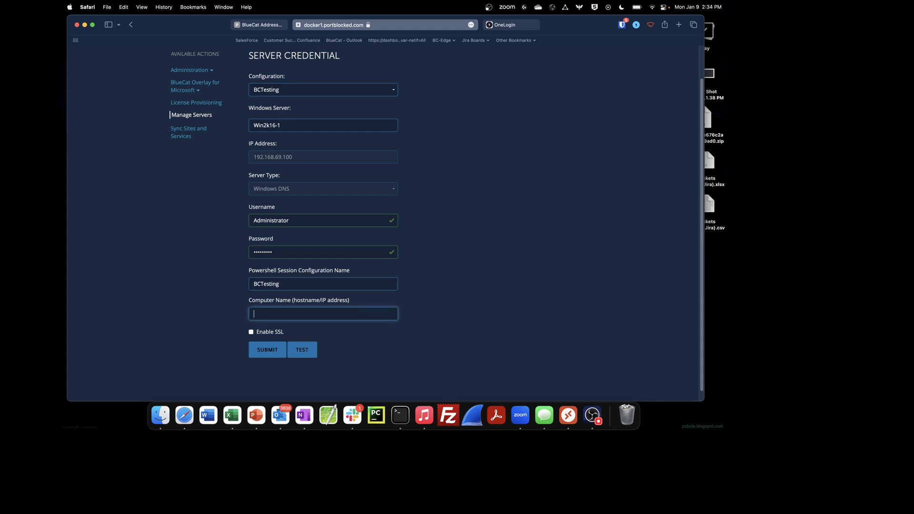
type("192.168.69.100")
left_click(302, 350)
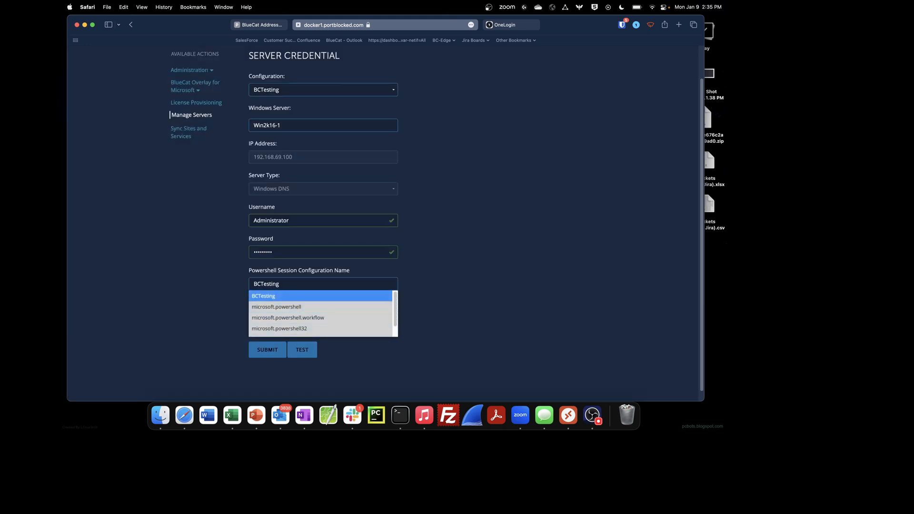
left_click(286, 296)
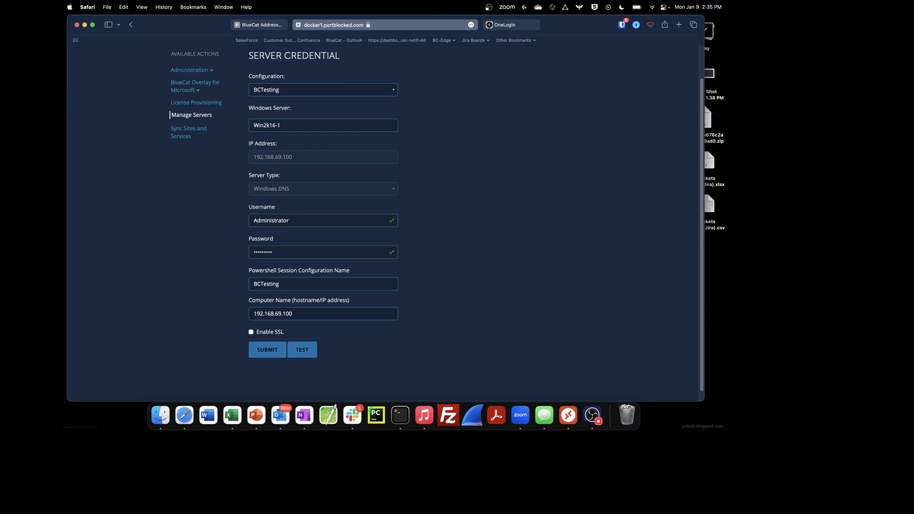
left_click(267, 349)
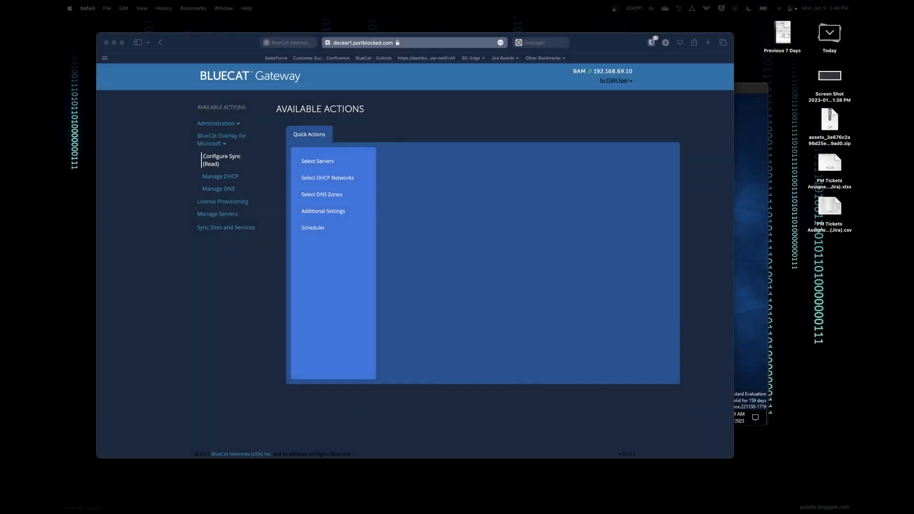
Enable the synchronization scheduler at its 5-minute interval and save the schedule
mouse_move(248, 506)
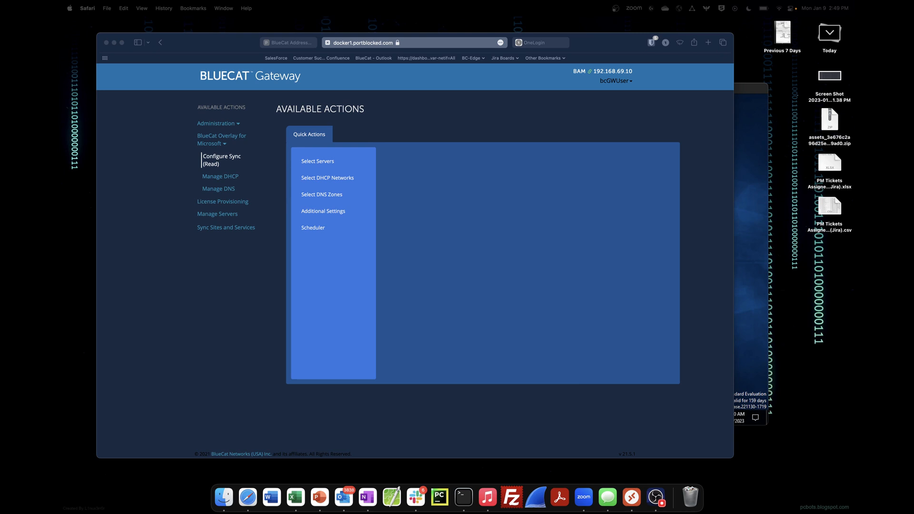
left_click(324, 211)
left_click(323, 211)
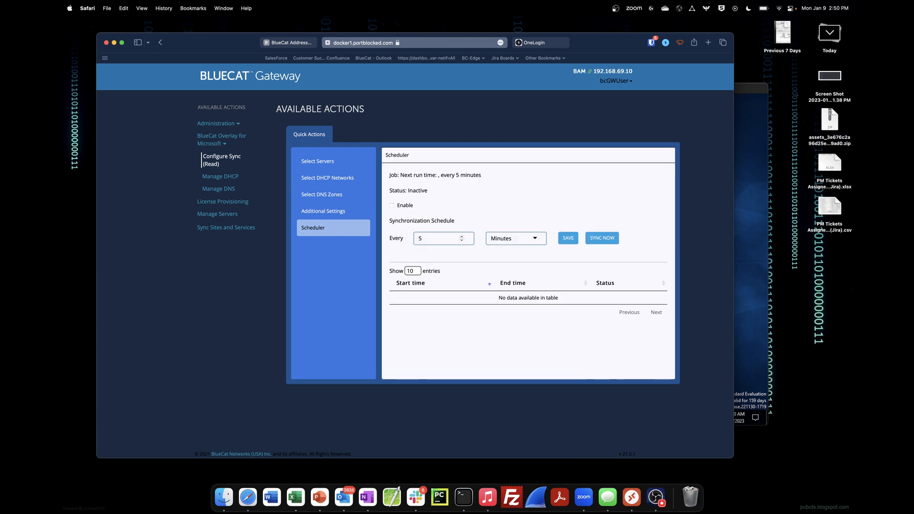
left_click(392, 206)
left_click(568, 238)
left_click(568, 238)
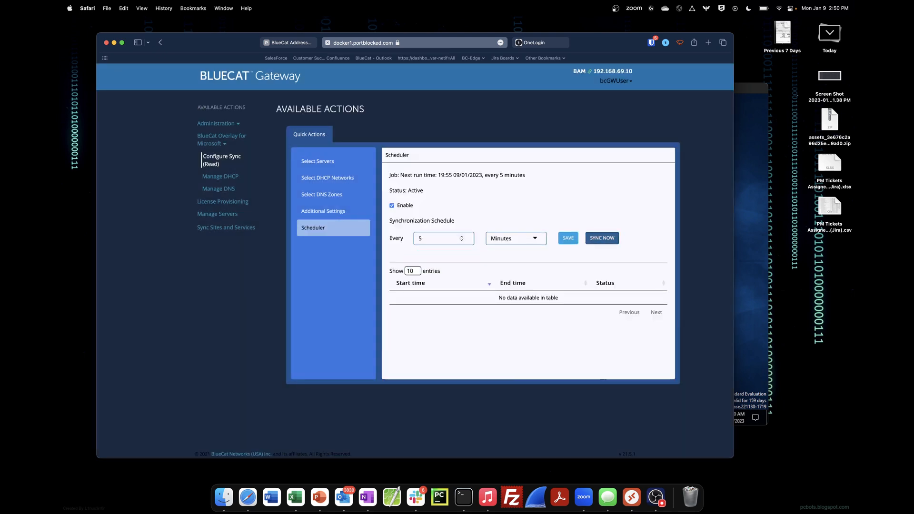
Start an immediate synchronization and check its status in the scheduler's run history
left_click(602, 238)
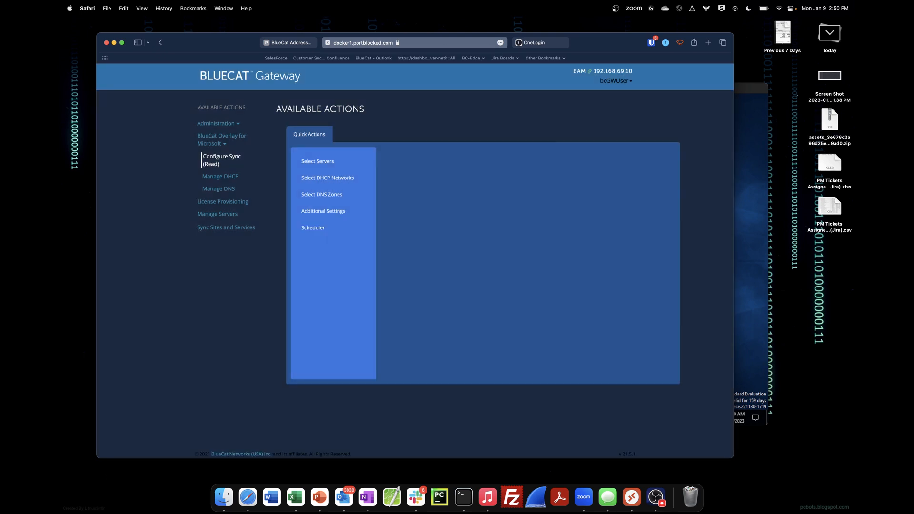
left_click(320, 228)
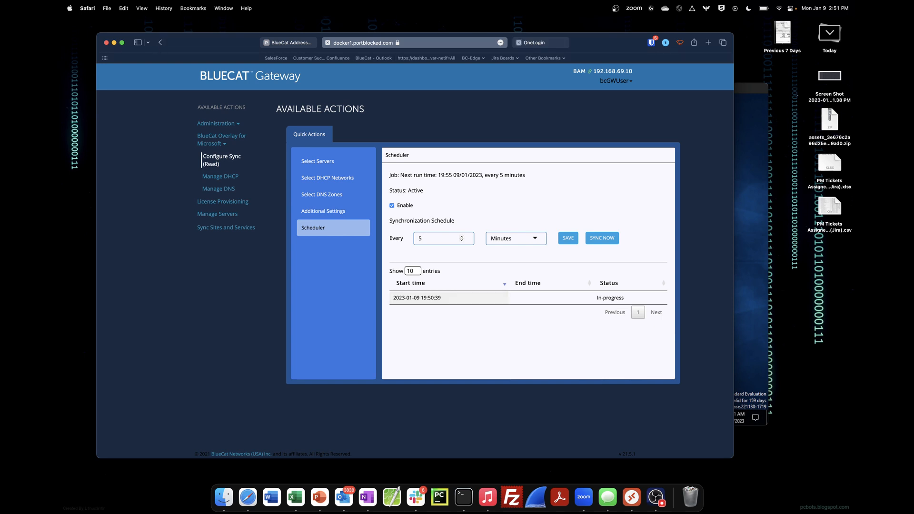
left_click(492, 42)
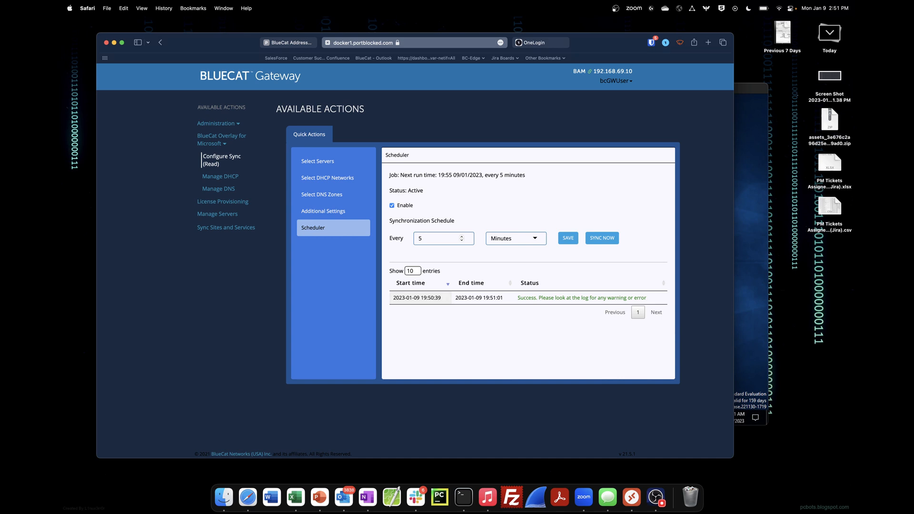
In BlueCat Address Manager, refresh and review the resource records of bctesting.com and its sub zone _msdcs.bctesting.com
left_click(288, 43)
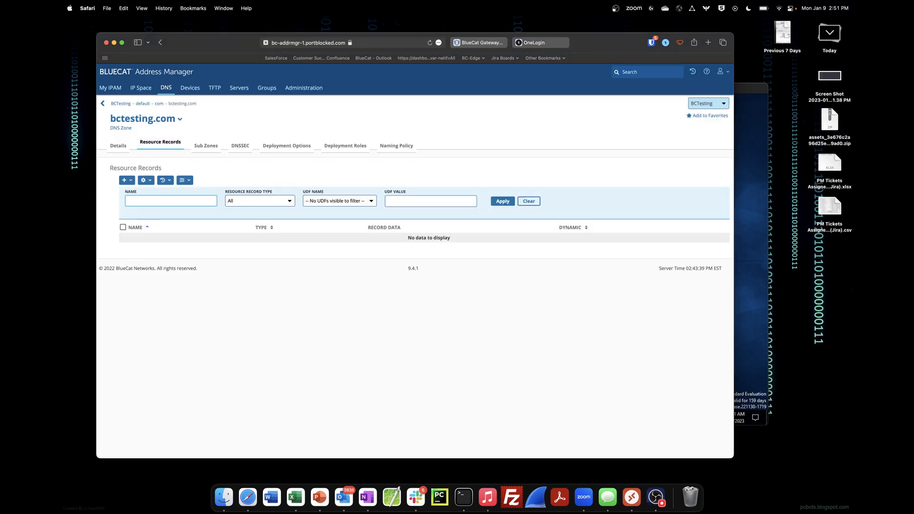
left_click(430, 43)
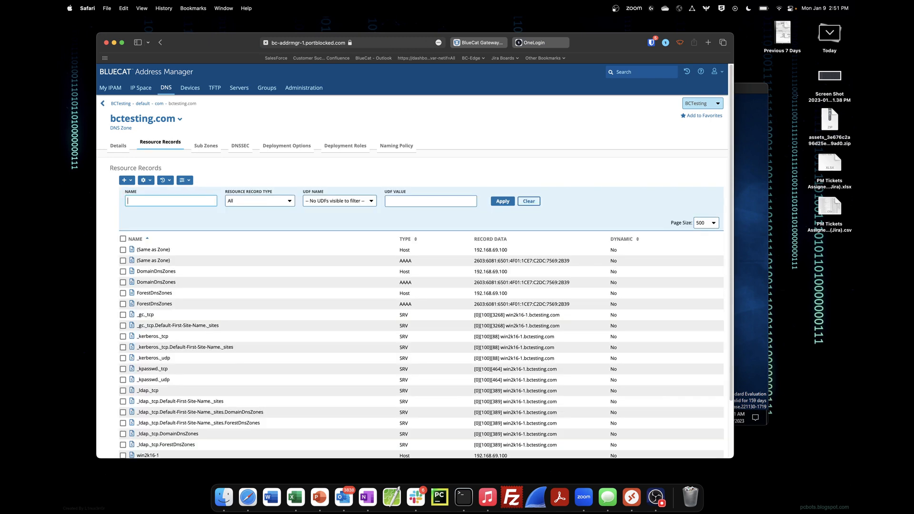
scroll(333, 257, "down", 3)
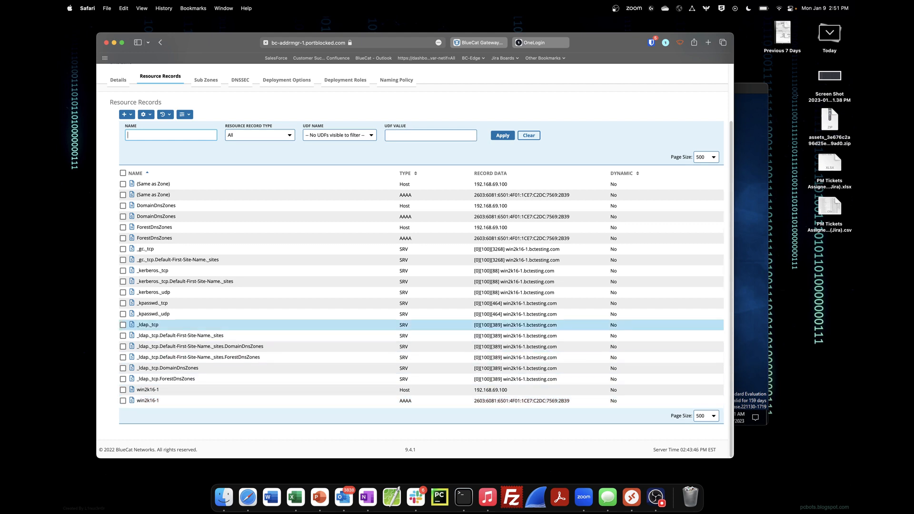
scroll(333, 303, "up", 3)
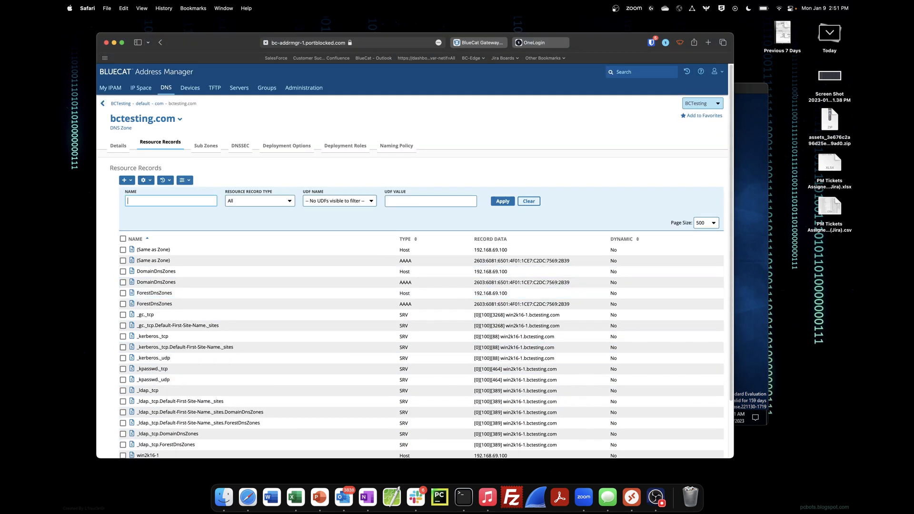
left_click(206, 146)
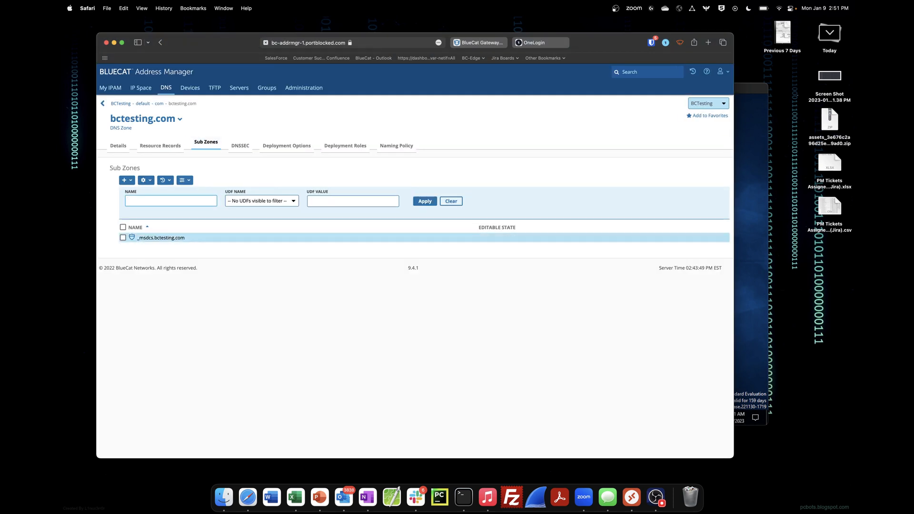
left_click(162, 238)
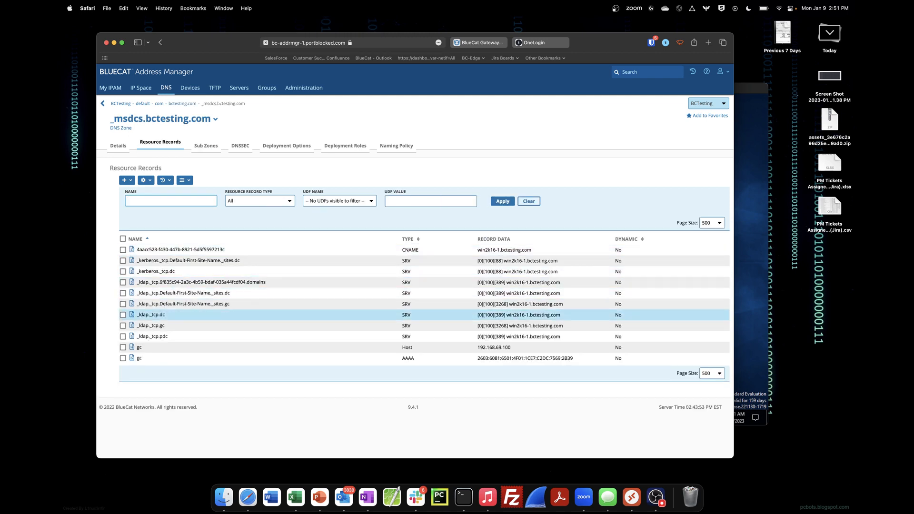
View the DHCP ranges of the 192.168.69.0/24 (BC Overlay Testing) network
left_click(141, 88)
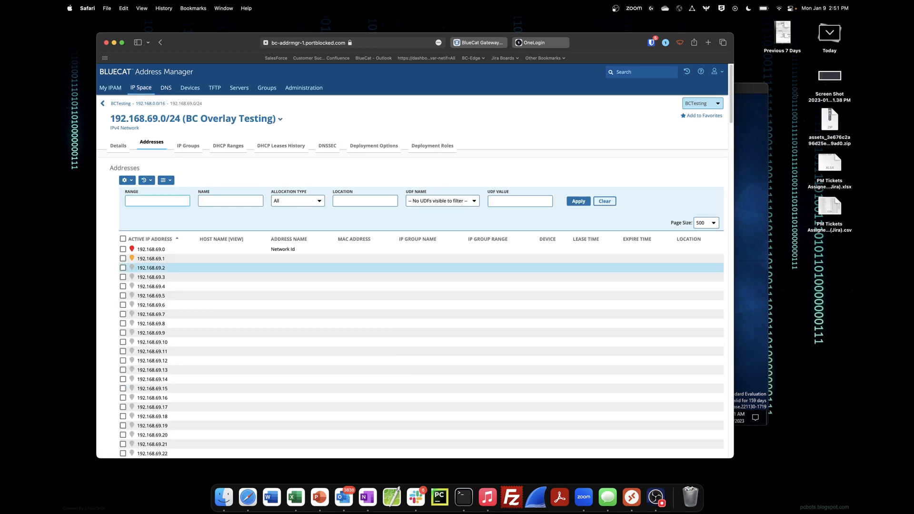
left_click(233, 150)
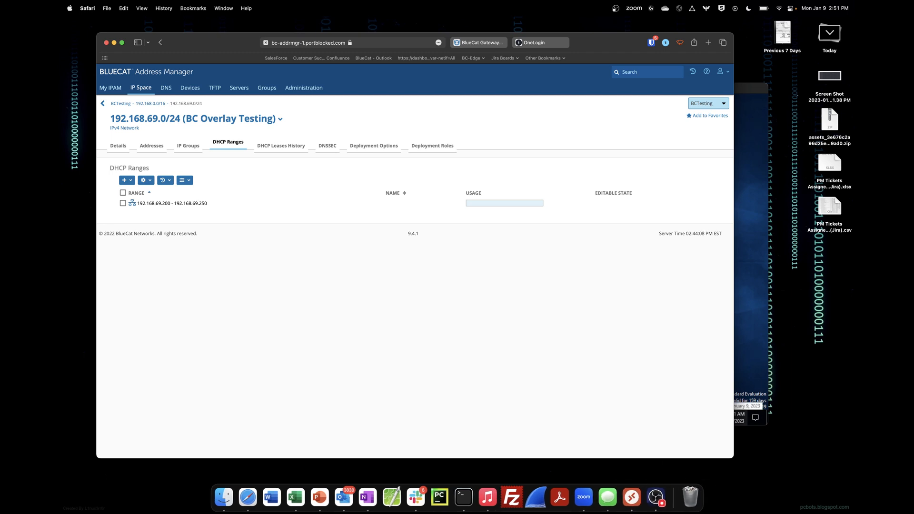
Switch to the Win2k16-1 remote desktop session and open DHCP Manager for the server from Server Manager
left_click(657, 496)
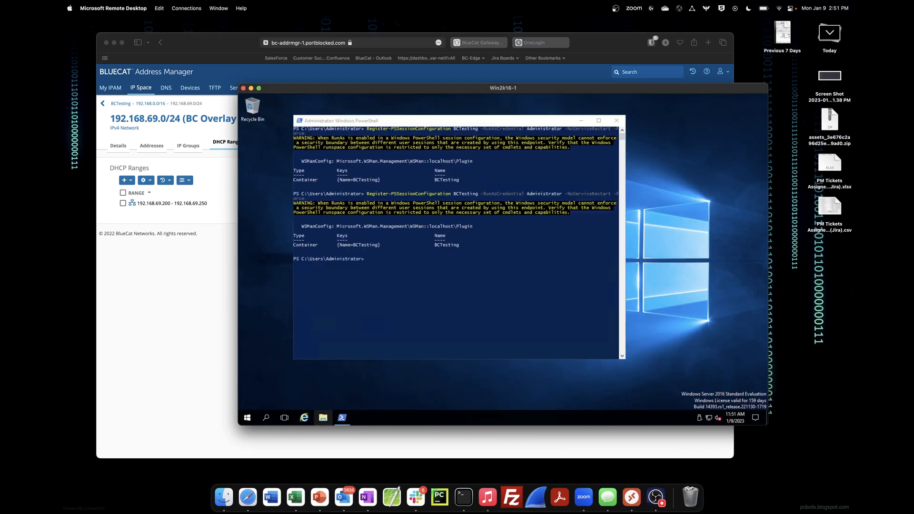
left_click(247, 418)
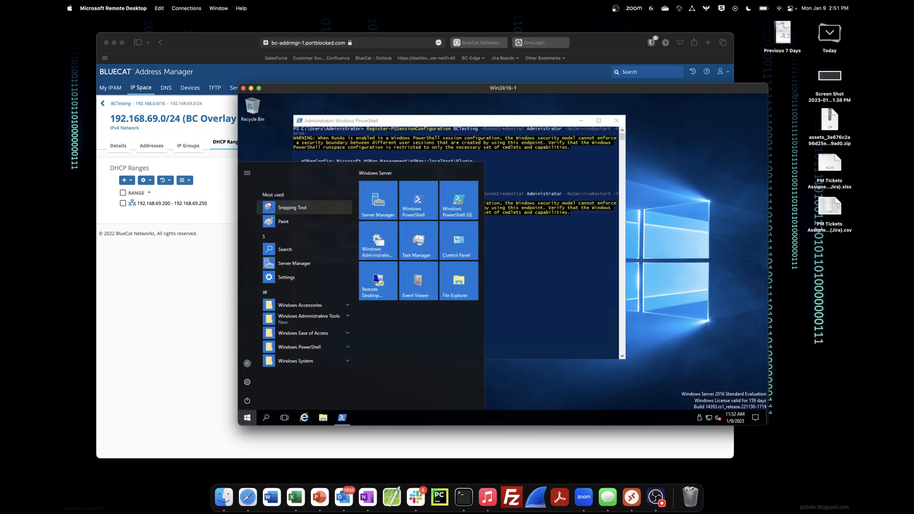
left_click(378, 200)
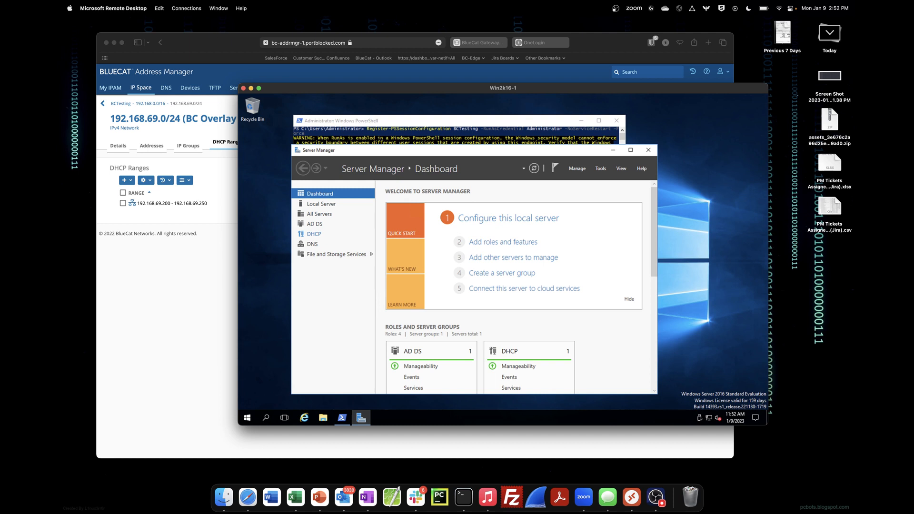
left_click(313, 233)
right_click(465, 237)
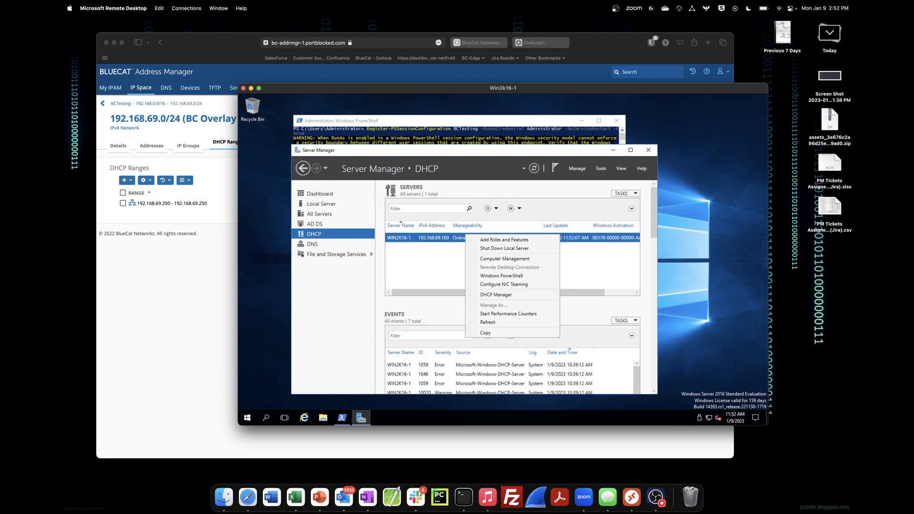
left_click(496, 295)
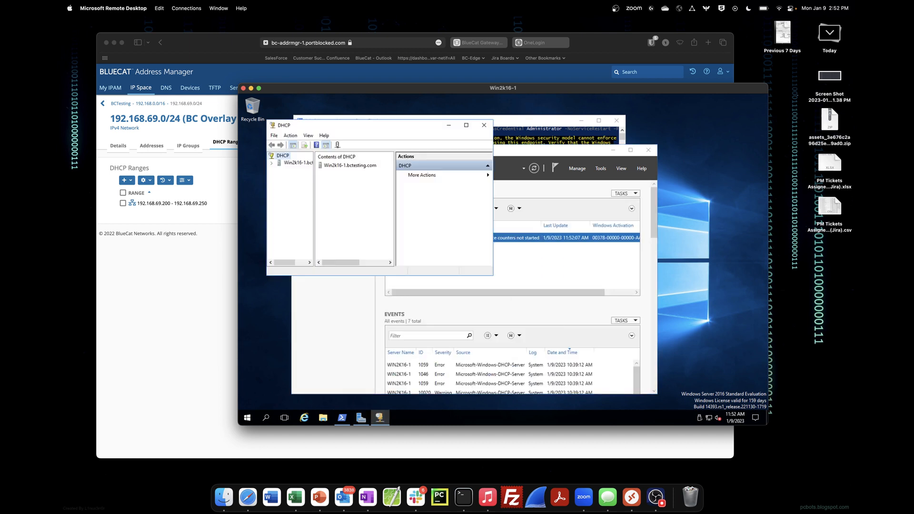
View the address pool of the IPv4 scope [192.168.69.0] BC Overlay Testing, with its start and end addresses readable
left_click(271, 162)
left_click(279, 170)
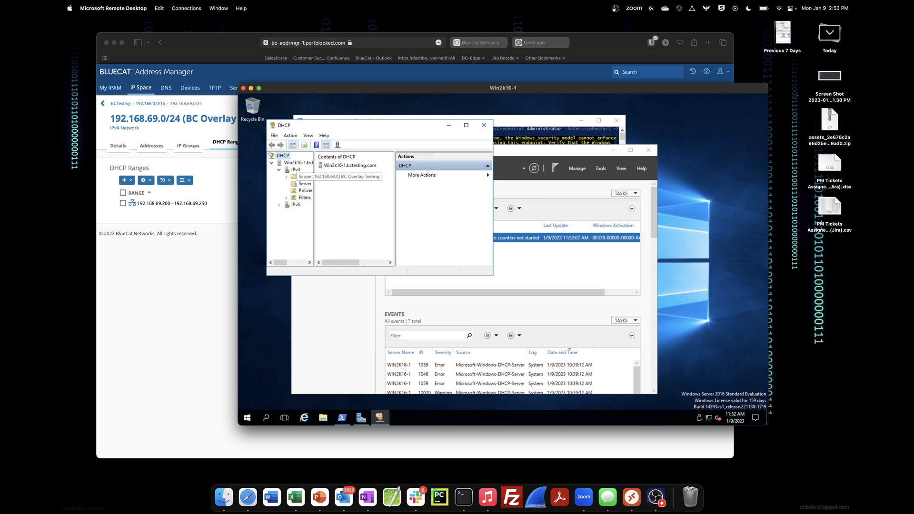
left_click_drag(315, 215, 355, 215)
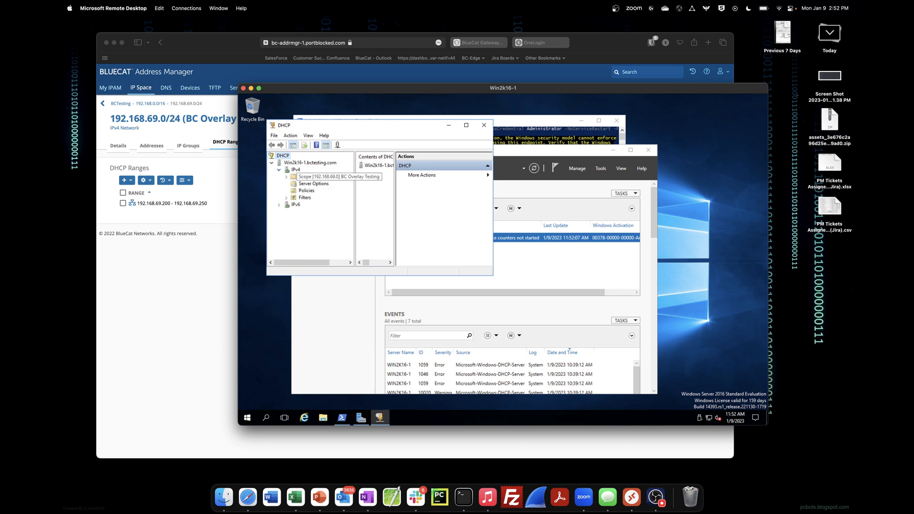
double_click(314, 177)
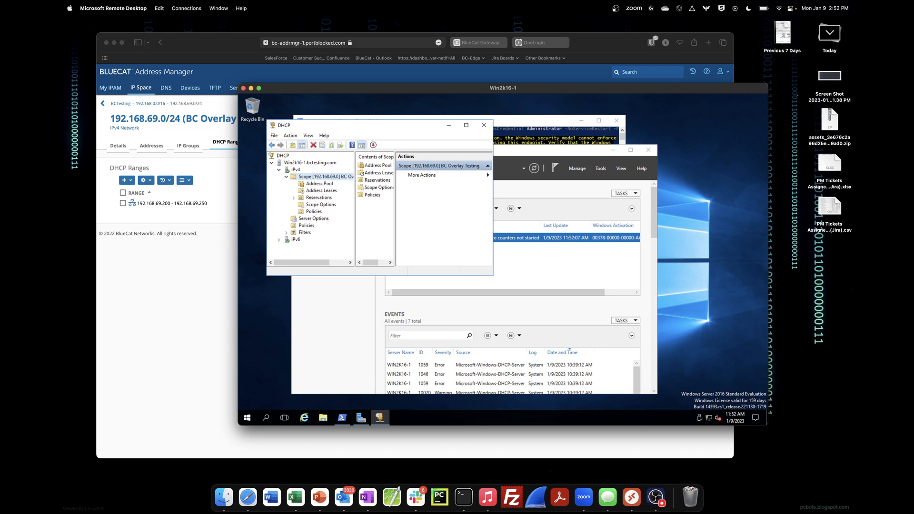
left_click(319, 184)
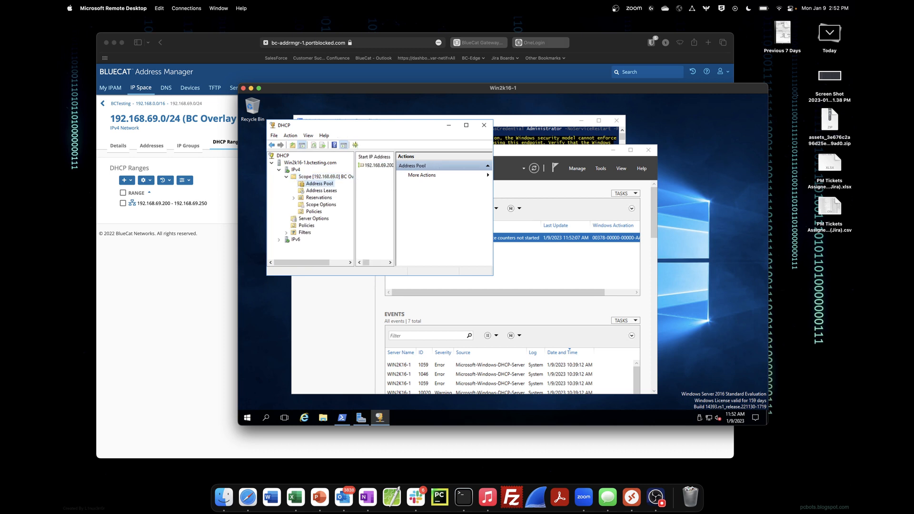
left_click_drag(395, 215, 446, 214)
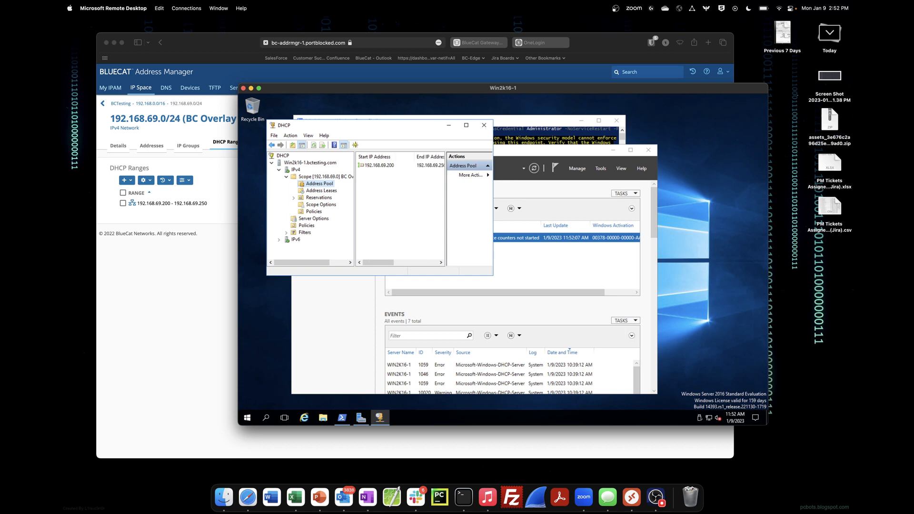
Open DNS Manager for WIN2K16-1 from Server Manager and browse the server's forward lookup zones
left_click(521, 264)
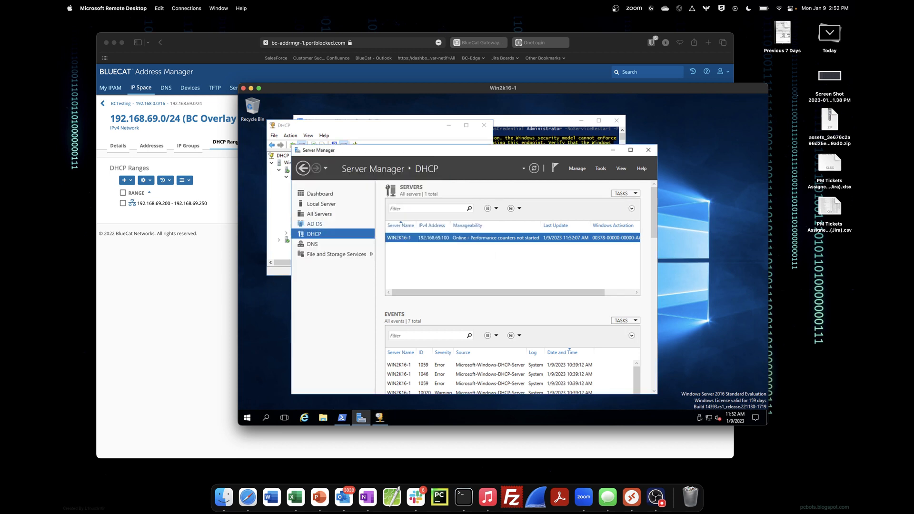
left_click(312, 244)
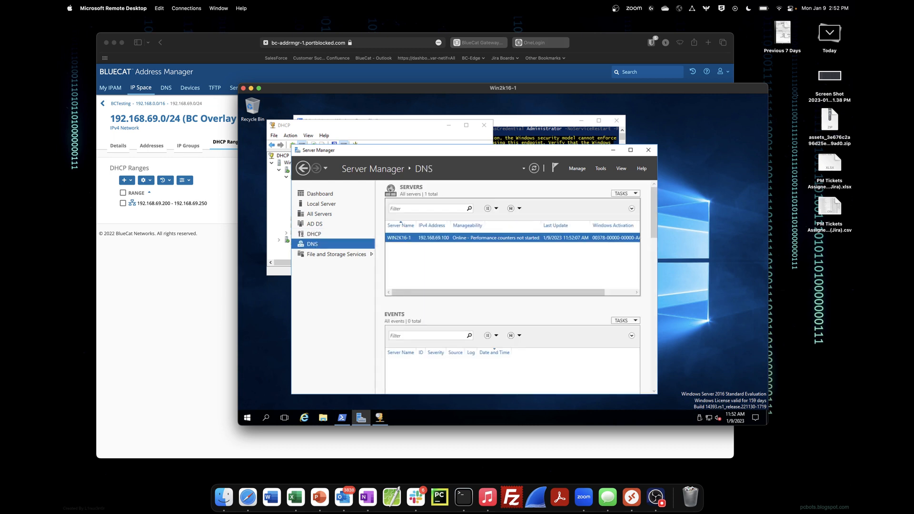
right_click(496, 237)
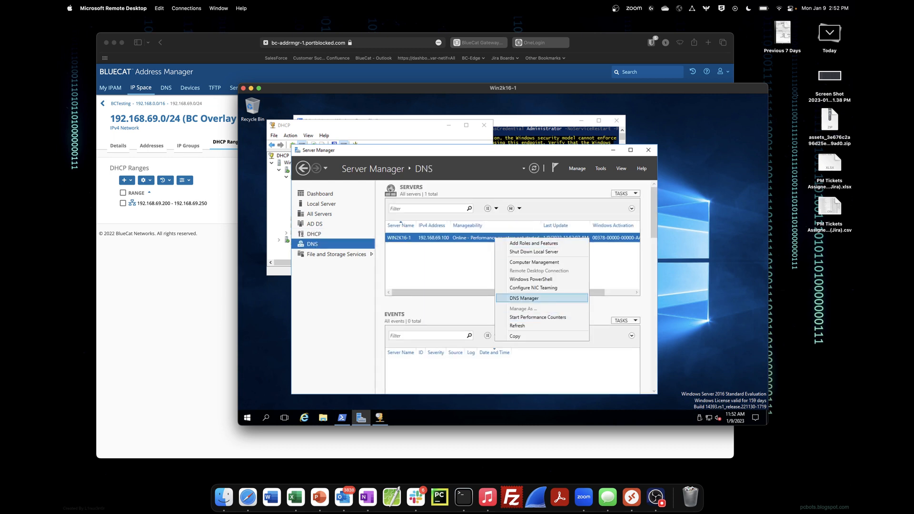
left_click(524, 298)
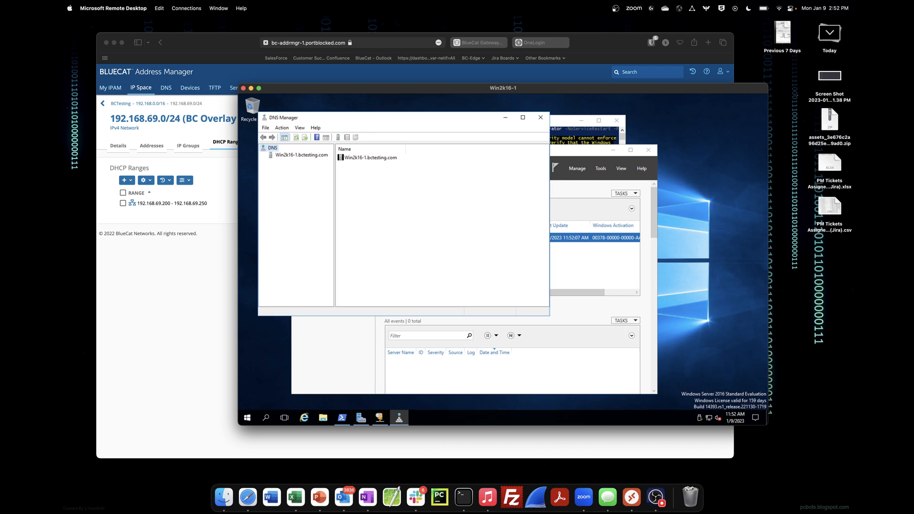
left_click(301, 155)
double_click(302, 155)
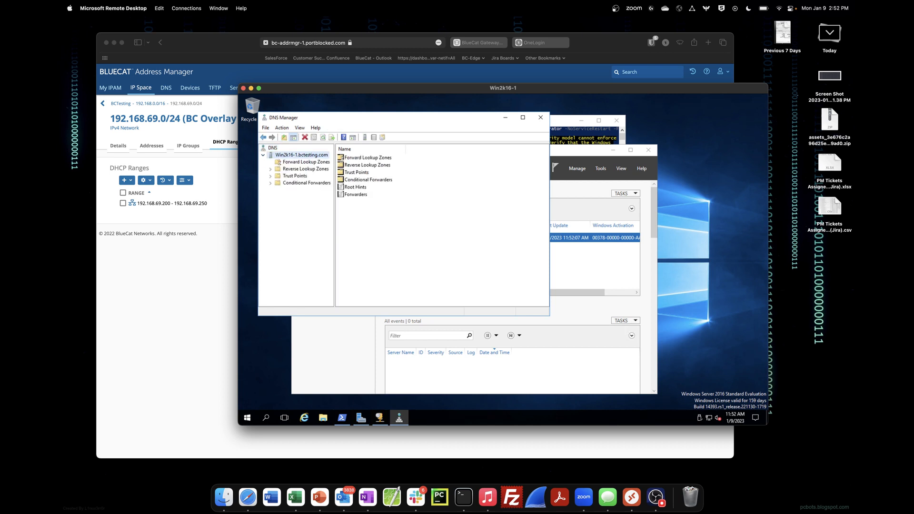
double_click(306, 162)
left_click(304, 176)
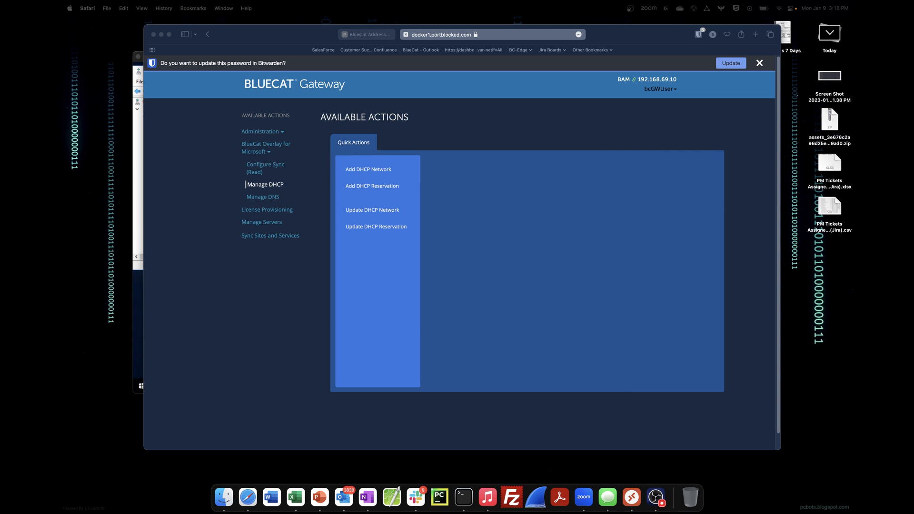
In BlueCat Gateway, start a new DHCP network 192.168.70.0/24 in configuration BCTesting, IPv4 block 192.168.0.0/16
left_click(375, 169)
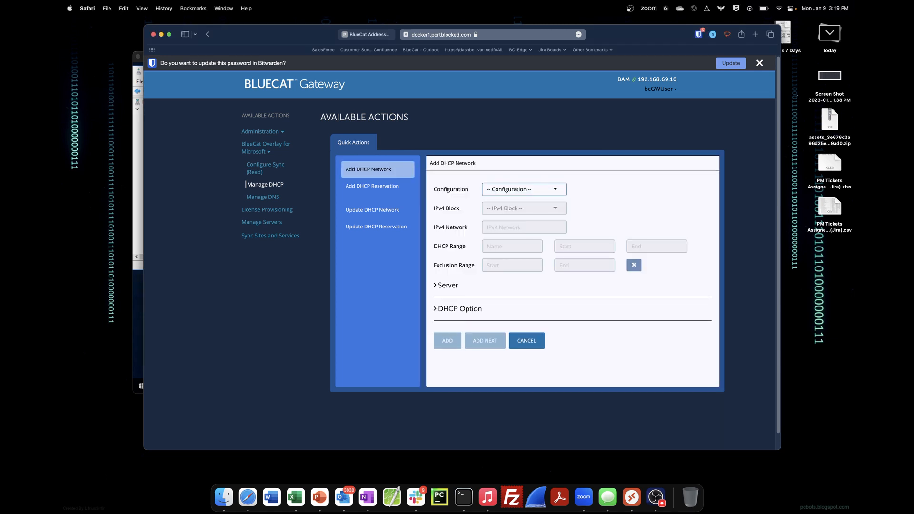
left_click(524, 190)
left_click(519, 205)
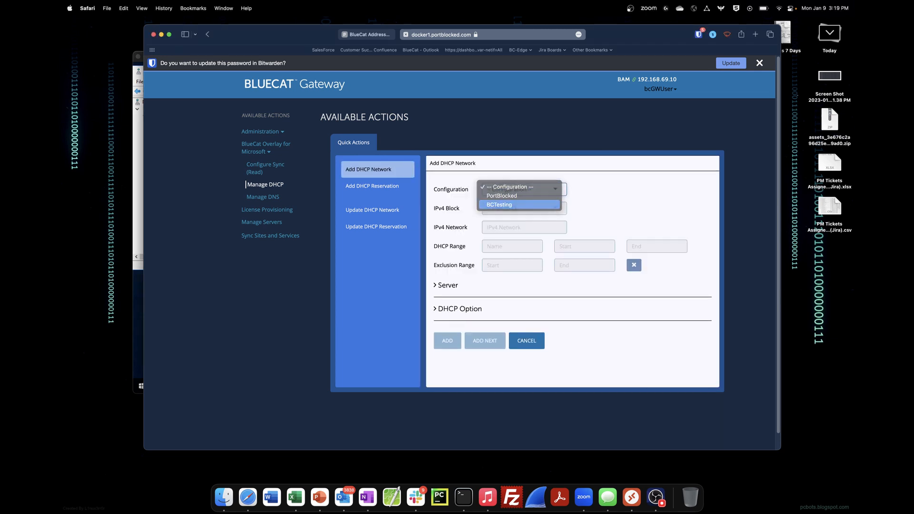
left_click(521, 208)
left_click(505, 215)
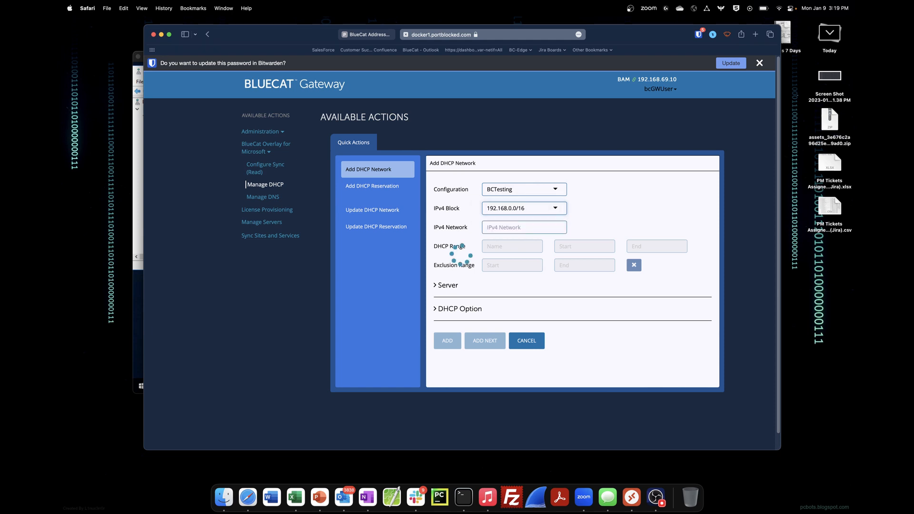
left_click(487, 227)
type("192")
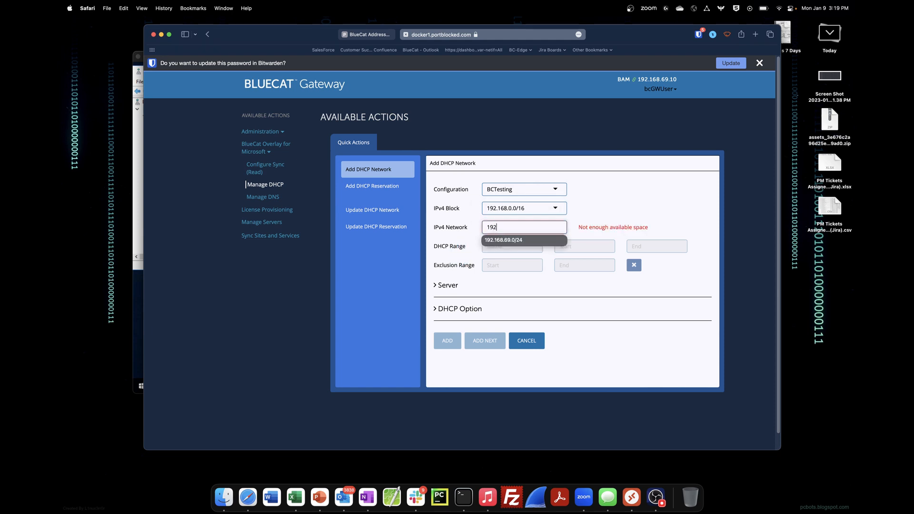
type(".168.70")
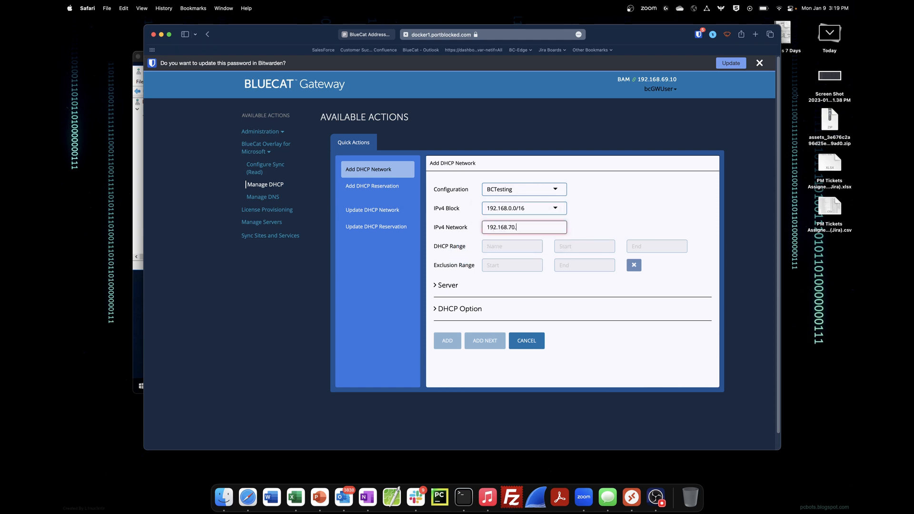
type(".0/24")
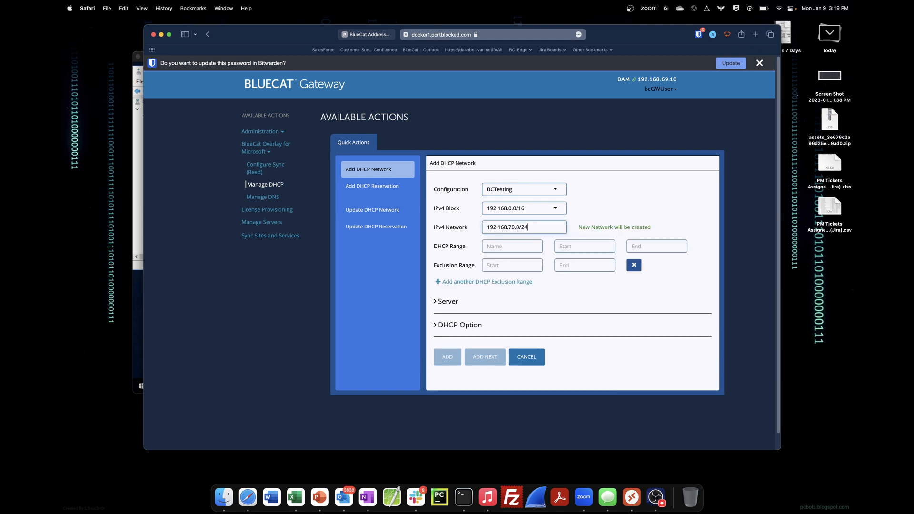
Name the new network's DHCP range Test Overlay 2
left_click(495, 246)
type("192.168")
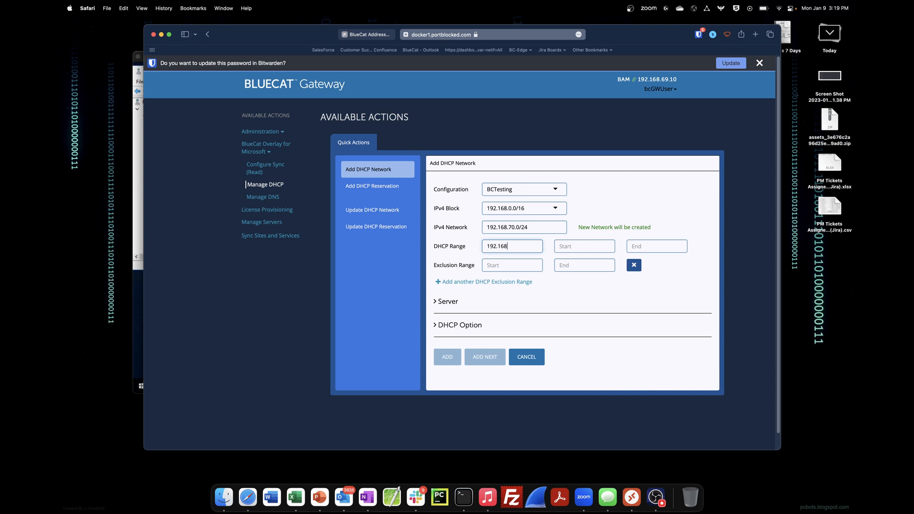
type(".70.100")
key("Tab")
key("shift+Tab")
type("TE")
key("BackSpace")
type("est Overlay 2")
Set the DHCP range to start at 192.168.70.100 and end at 192.168.70.150
key("Tab")
type("192.1")
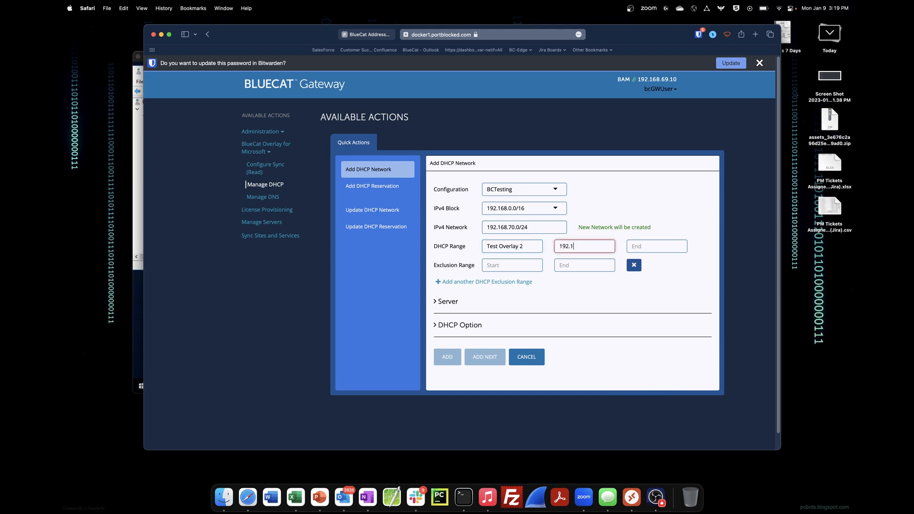
type("68.70.100")
key("Tab")
type("192.168.70.")
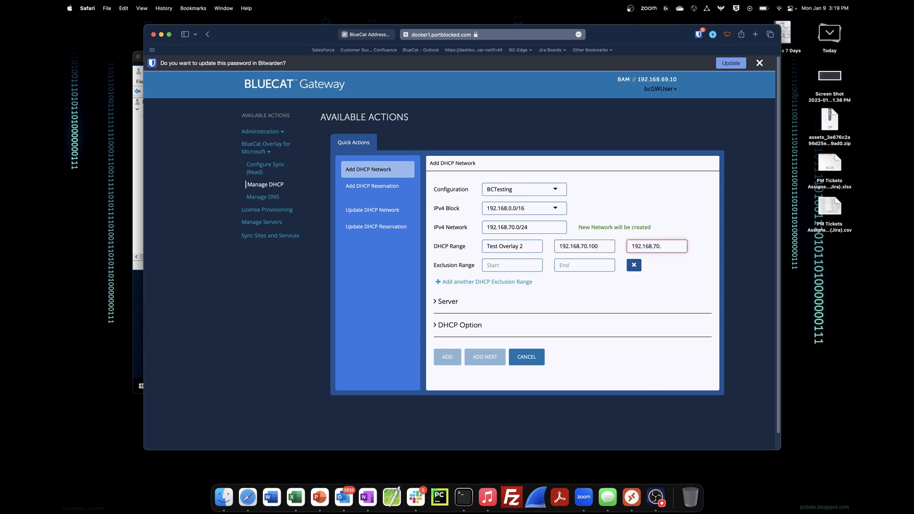
type("150")
Assign win2k16-1 as the primary server for the new DHCP network
left_click(448, 302)
left_click(475, 328)
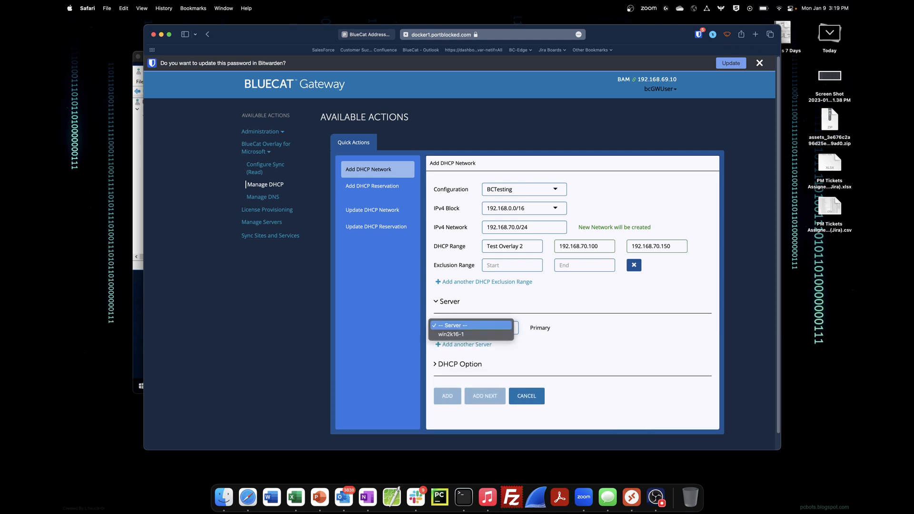
key("Return")
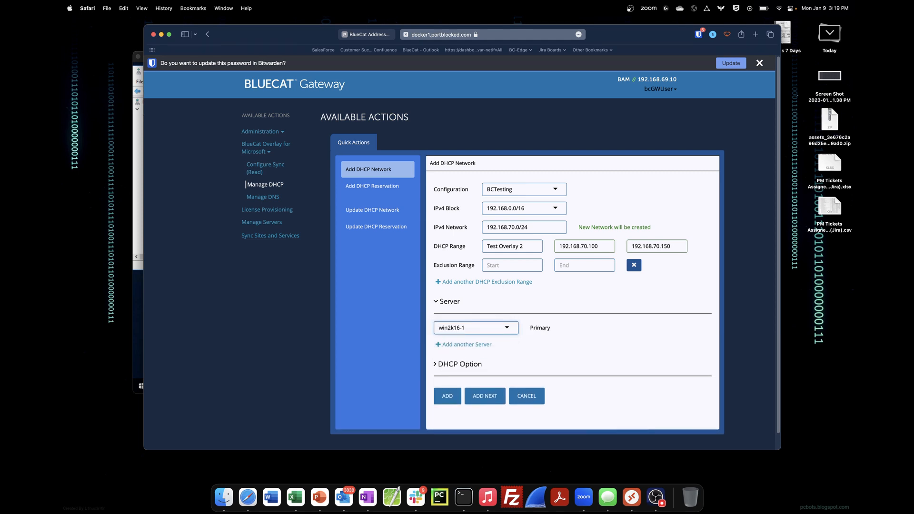
Give the new network a Router (3) DHCP option with the value 192.168.70.1
left_click(460, 364)
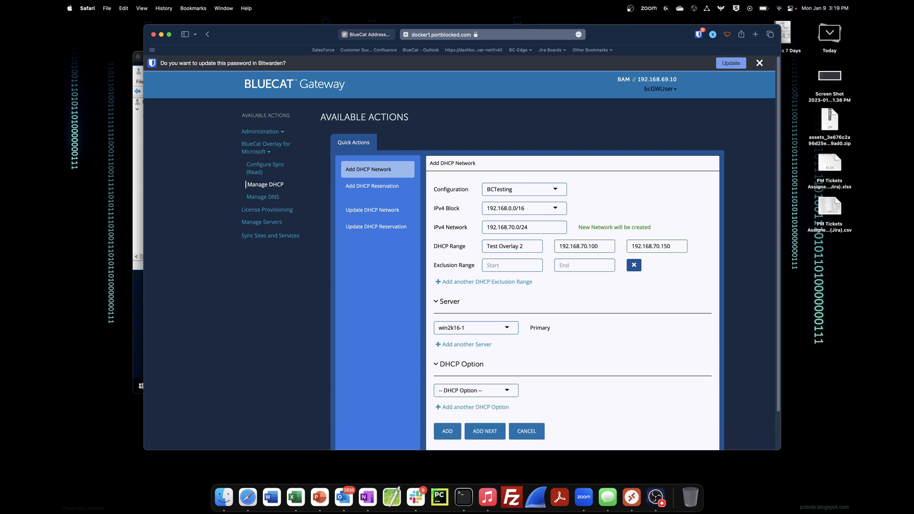
scroll(466, 365, "down", 2)
left_click(476, 349)
key("Down")
key("Down")
key("Down")
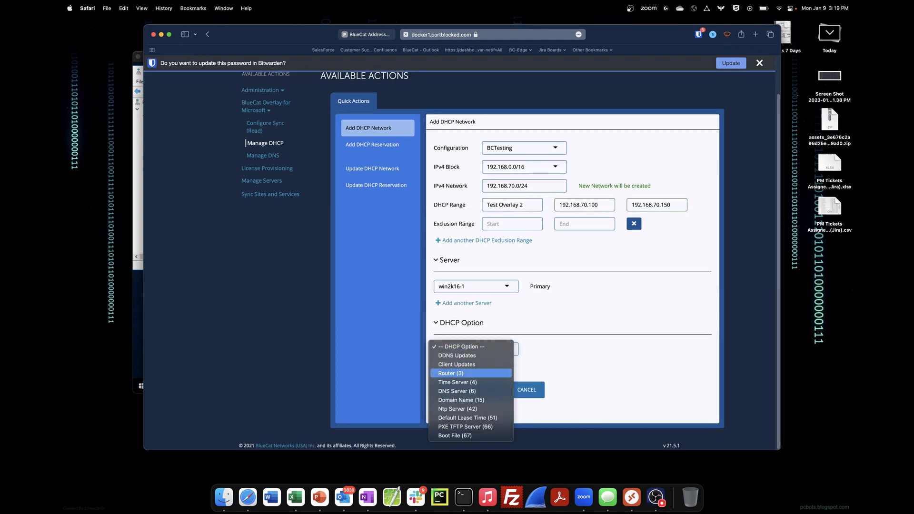
key("Return")
key("Tab")
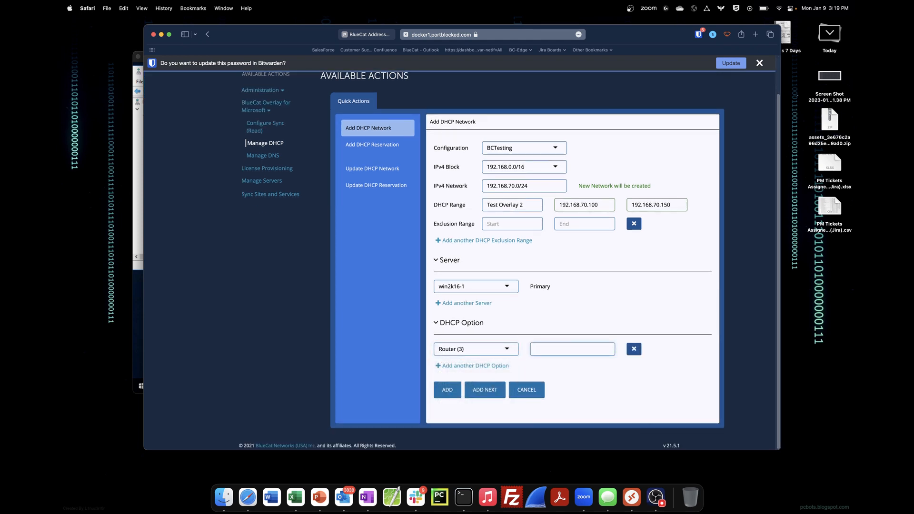
type("192.168.70.1")
Add a DNS Server (6) DHCP option with the value 192.168.69.100 and submit the new network
left_click(473, 367)
left_click(473, 368)
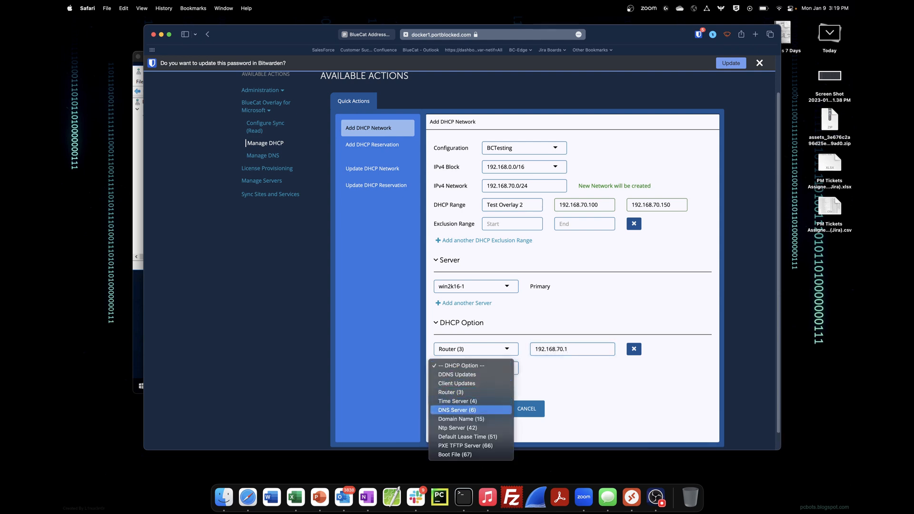
left_click(457, 410)
left_click(572, 368)
type("192.168.6")
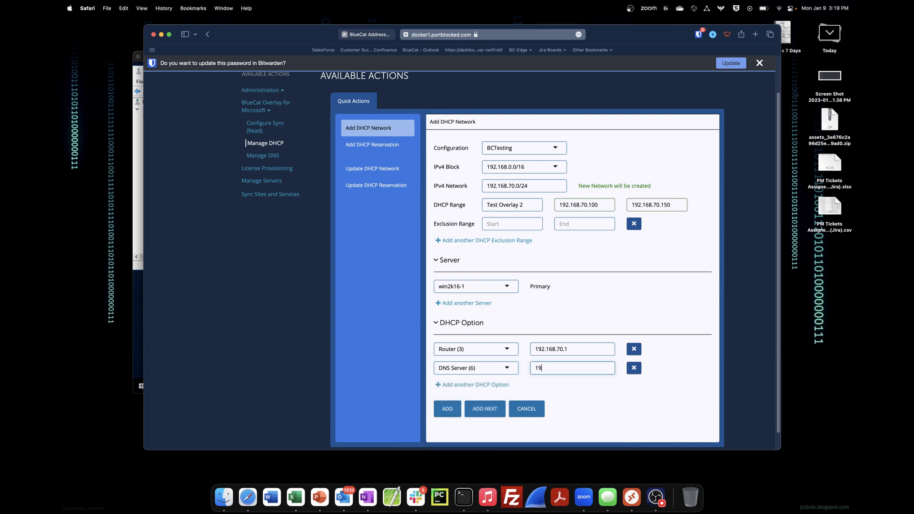
type("9.100")
key("Return")
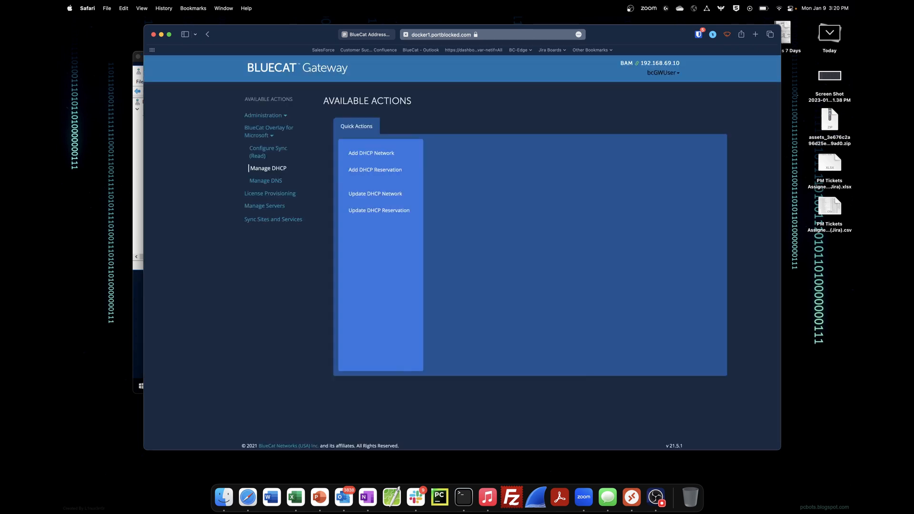
Switch to Address Manager and view the blocks and networks within the 192.168.0.0/16 (Overlay Testing) block
left_click(368, 34)
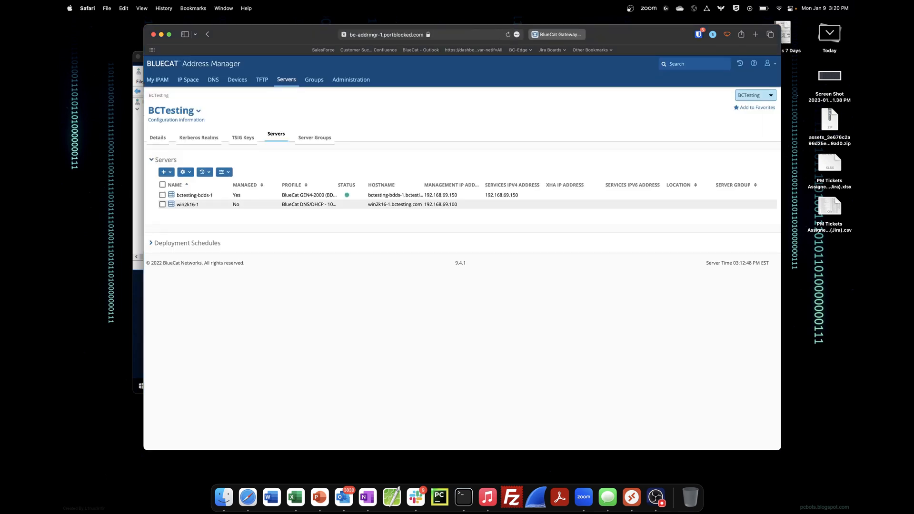
left_click(188, 80)
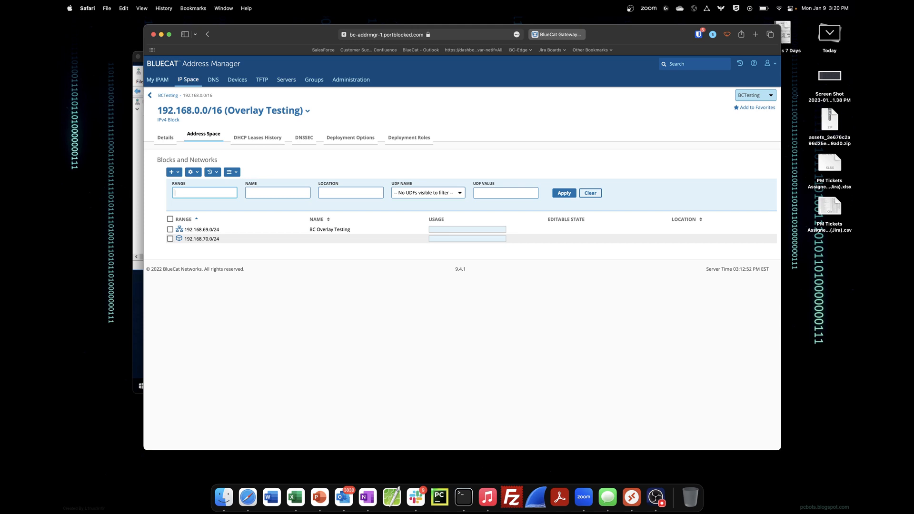
Open the 192.168.70.0/24 network inside its 192.168.70.0/24 block and view its DHCP ranges
left_click(202, 239)
left_click(202, 230)
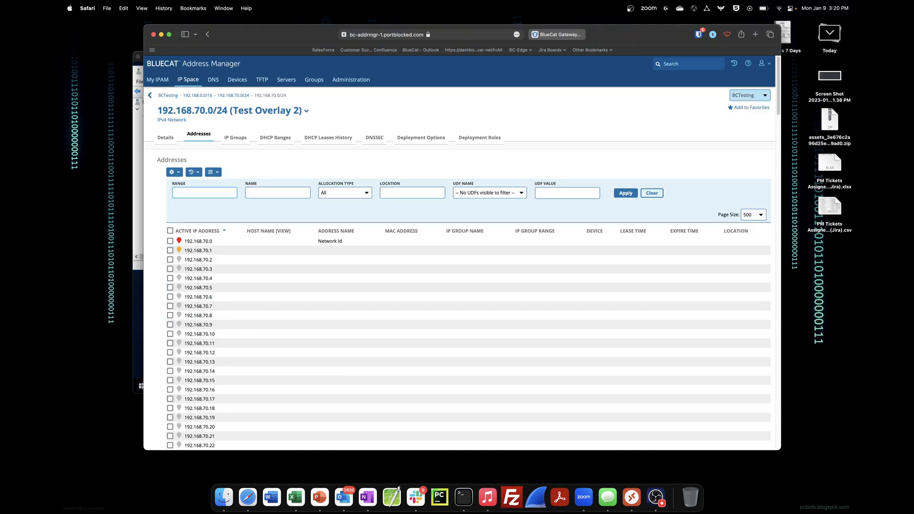
left_click(275, 138)
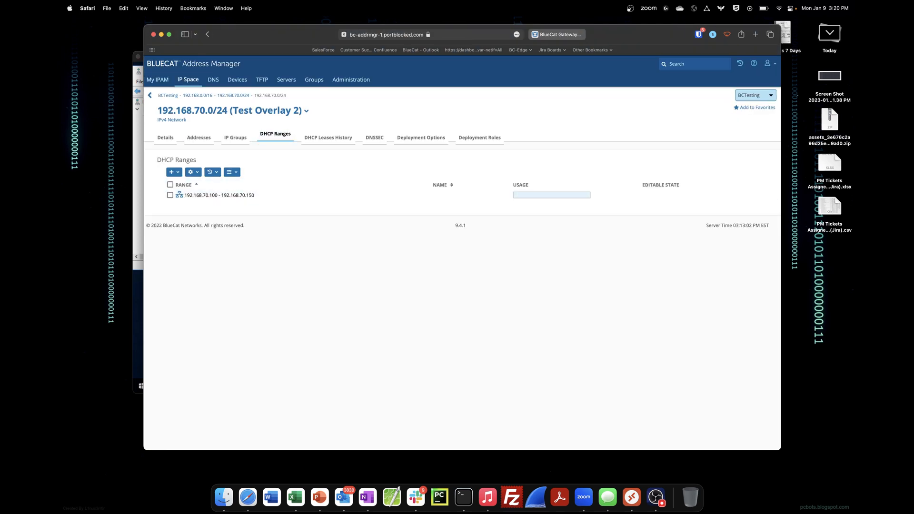
Switch to the Win2k16-1 remote session, refresh IPv4 in the DHCP console, and view the 192.168.70.0 scope's address pool and scope options
left_click(632, 497)
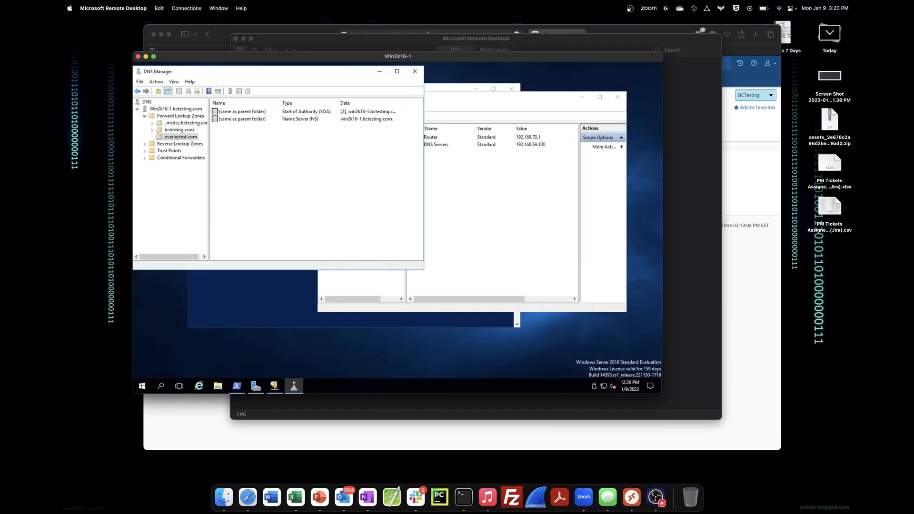
left_click(481, 205)
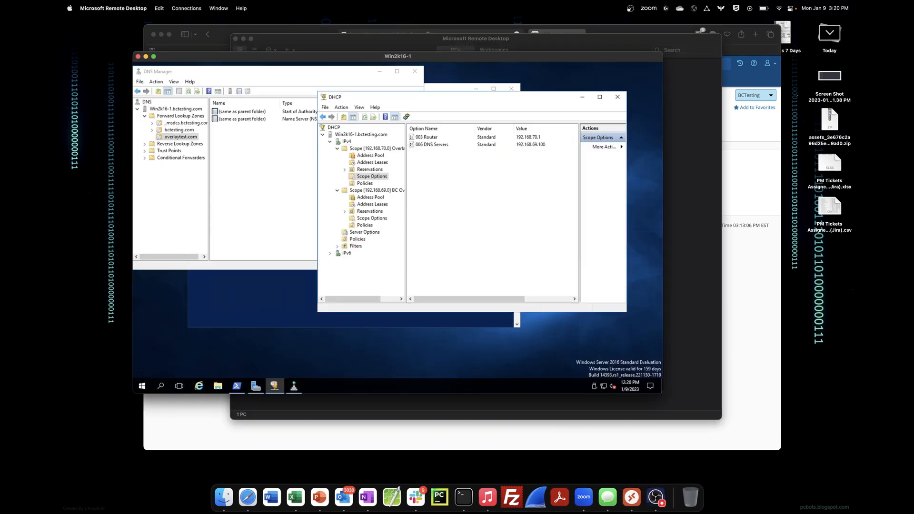
right_click(348, 141)
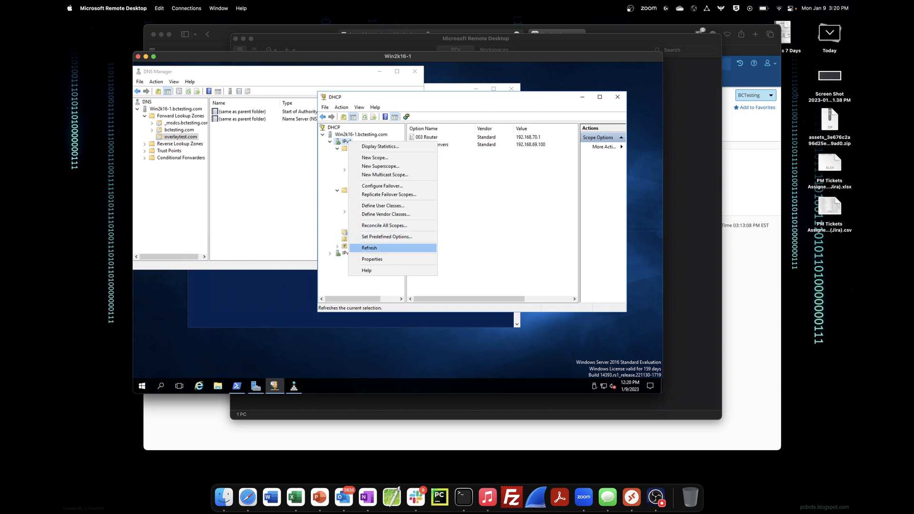
left_click(369, 247)
double_click(371, 155)
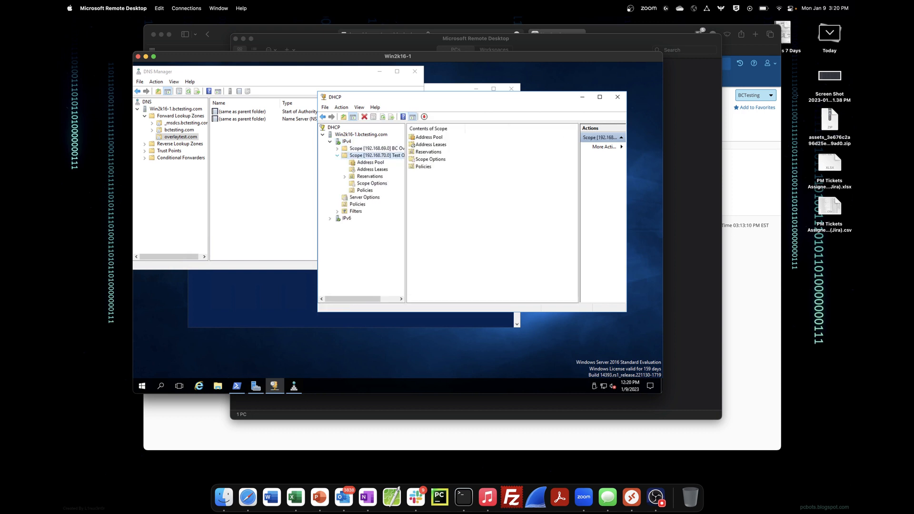
left_click(370, 162)
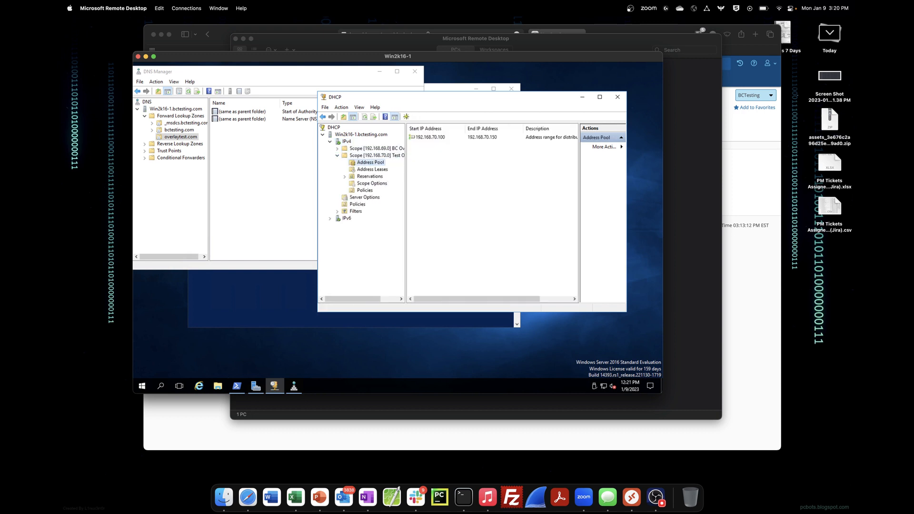
left_click(431, 137)
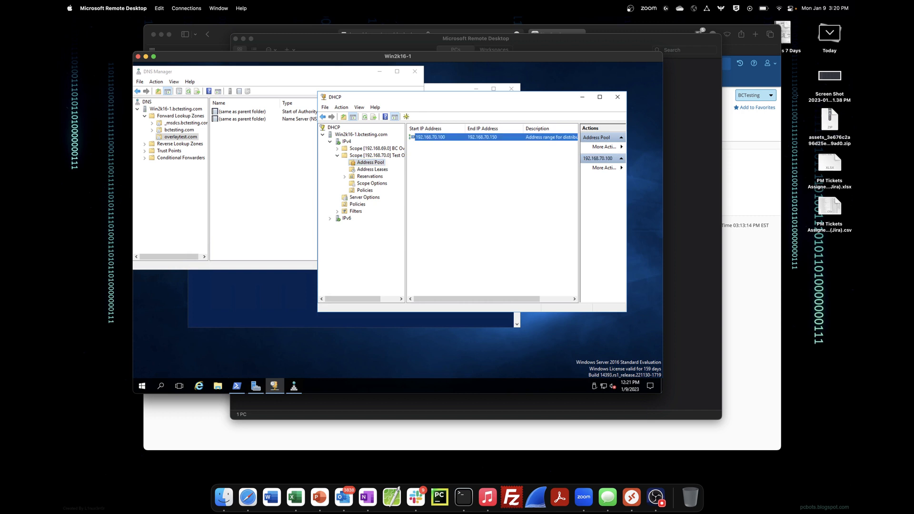
left_click(372, 183)
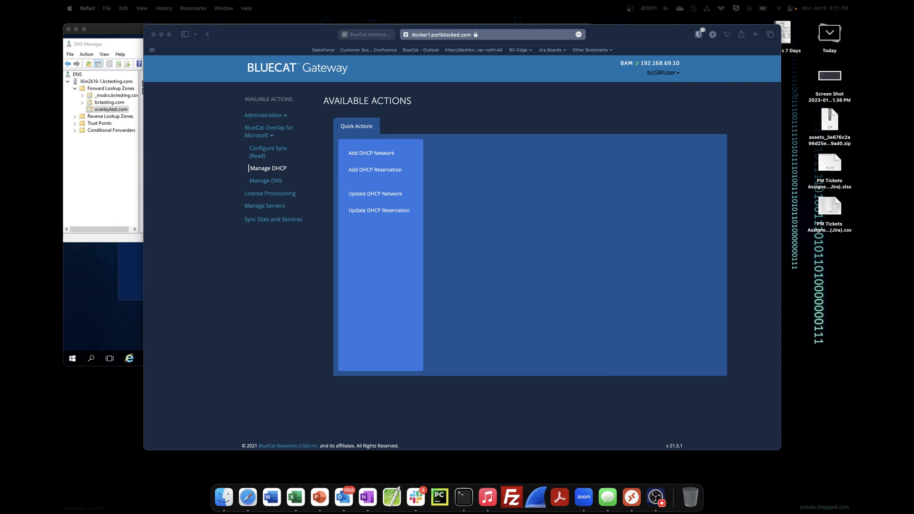
Load the 192.168.70.0/24 network from block 192.168.70.0/24 of the BCTesting configuration into Gateway's Update DHCP Network form
left_click(381, 194)
left_click(381, 195)
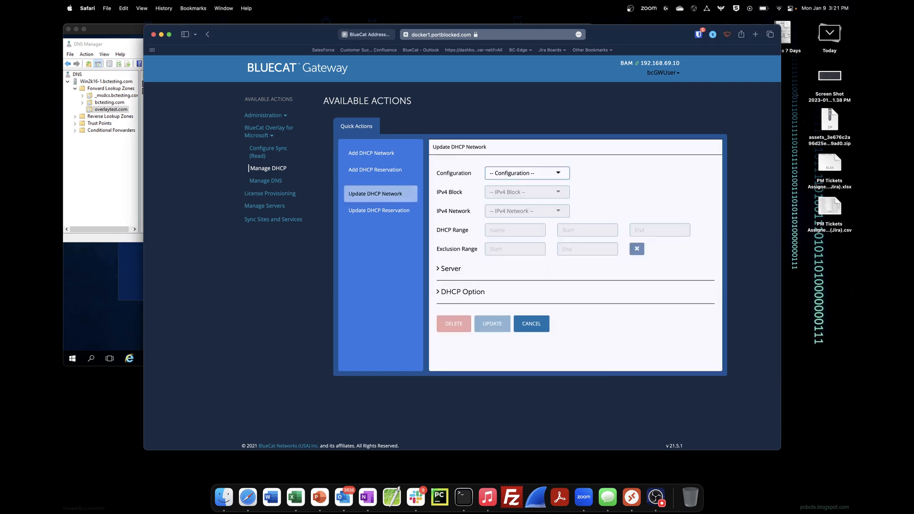
left_click(524, 173)
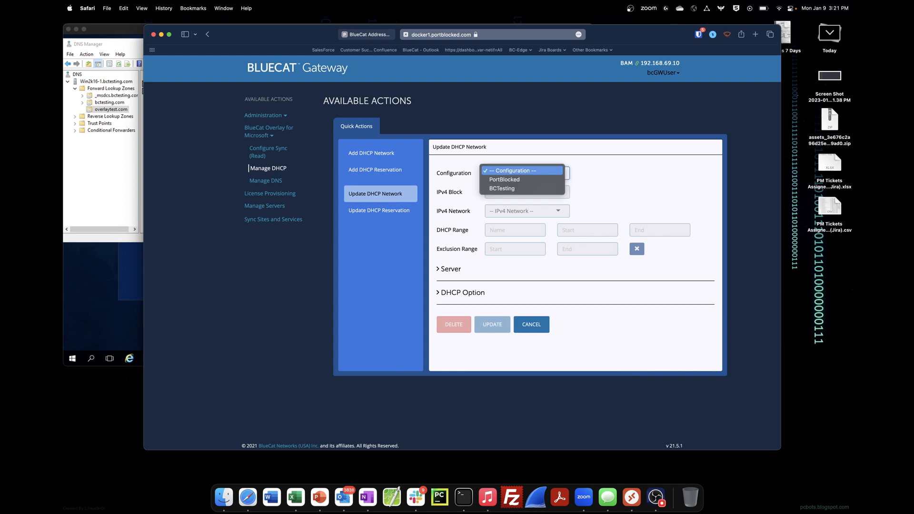
left_click(522, 188)
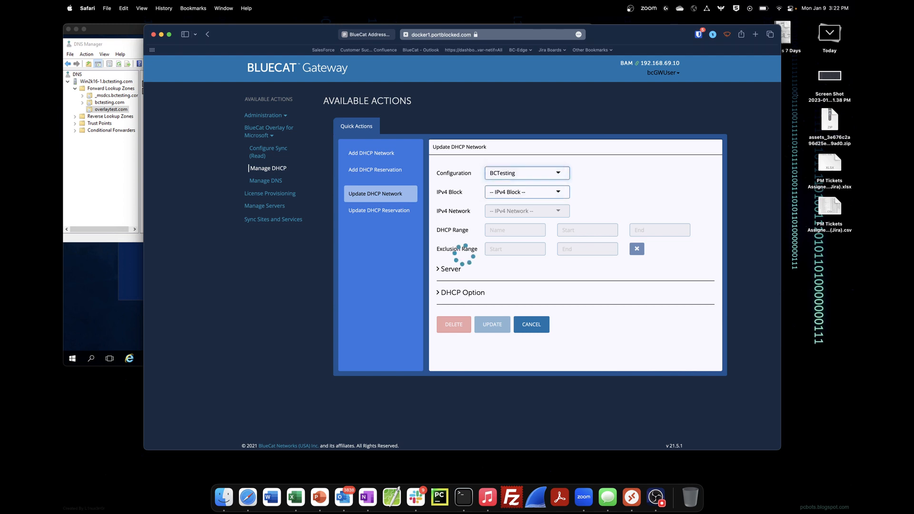
left_click(523, 192)
left_click(522, 208)
left_click(524, 211)
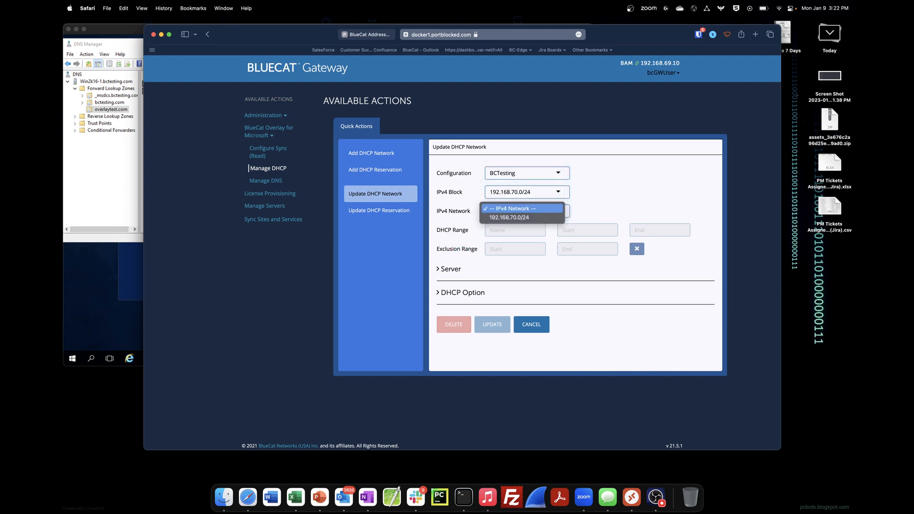
left_click(522, 218)
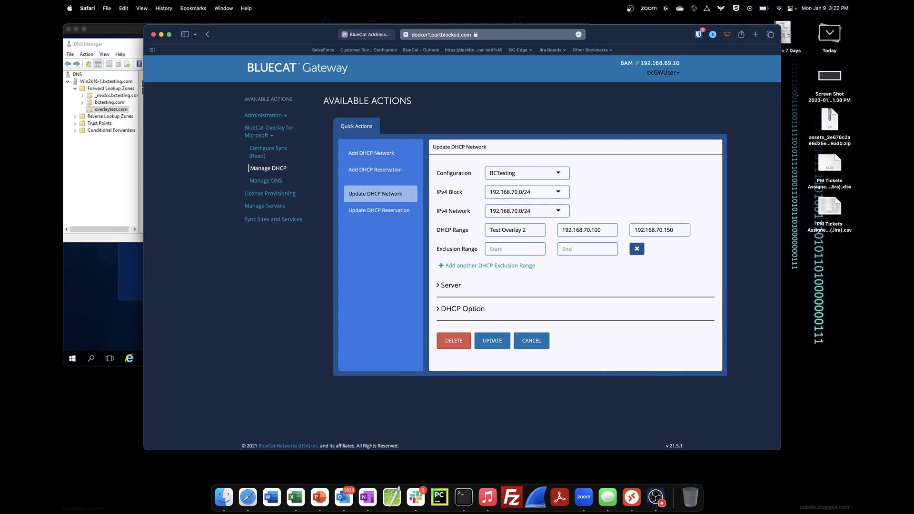
Add an Ntp Server (42) DHCP option with the value 1.1.1.1 to the network
left_click(463, 309)
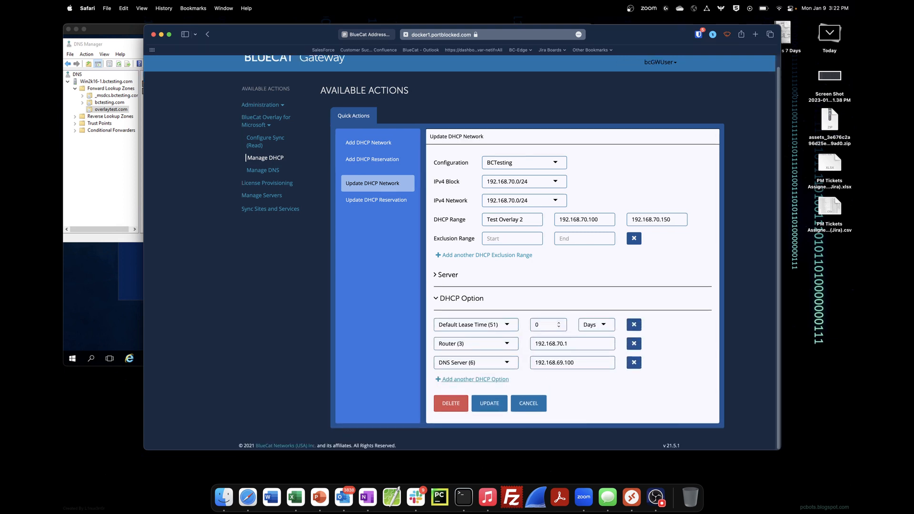
left_click(475, 379)
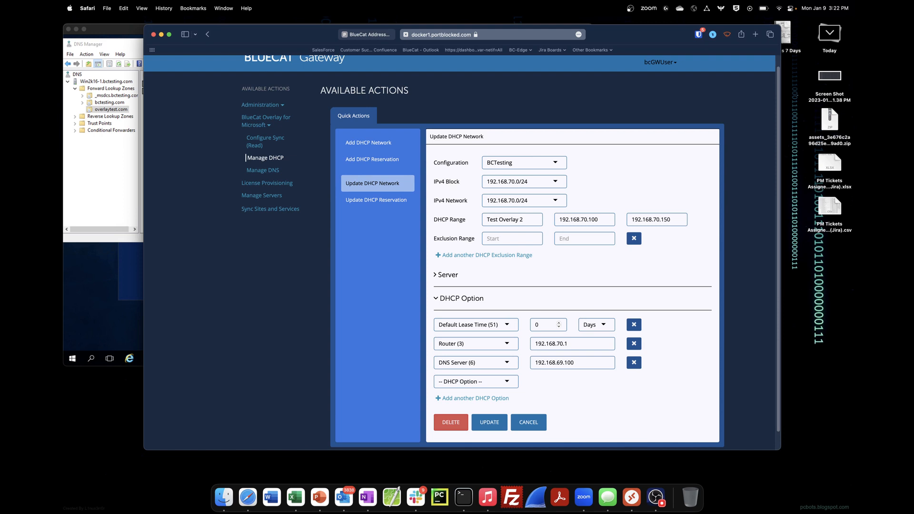
left_click(475, 381)
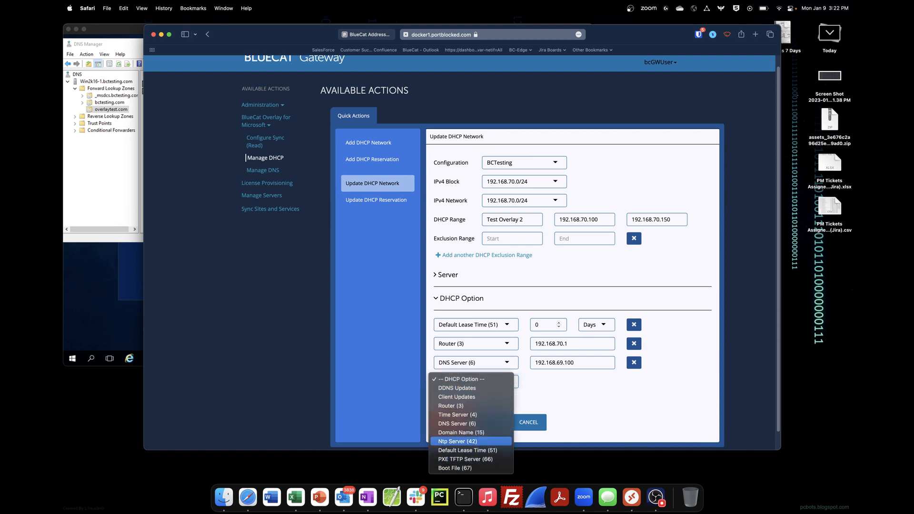
left_click(458, 441)
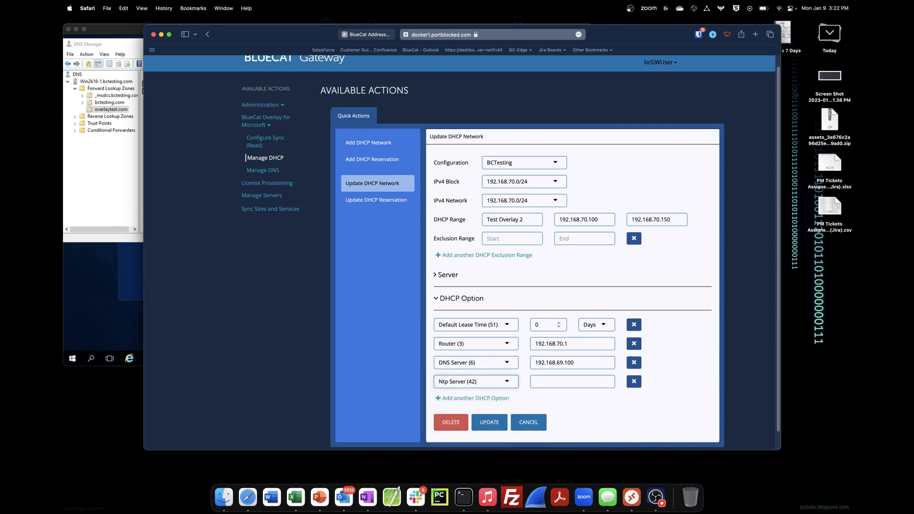
left_click(572, 381)
type("1.1.1.1")
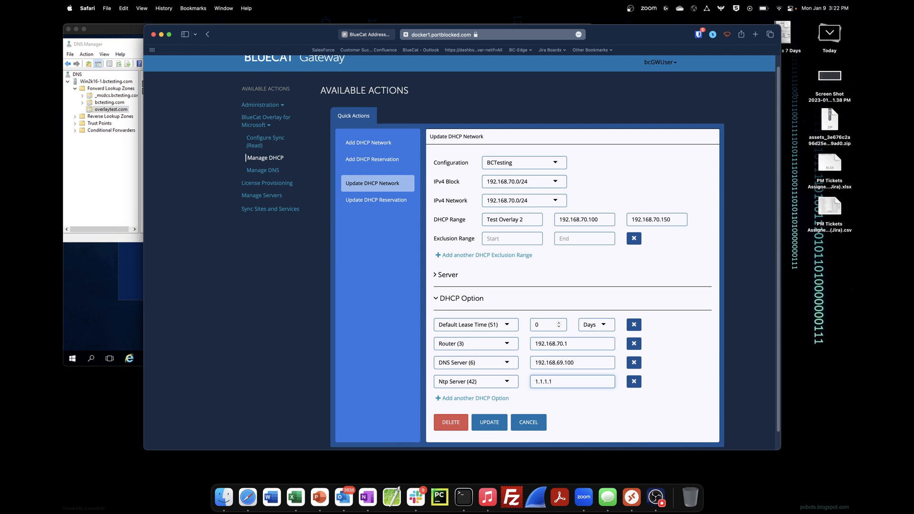
Set the Default Lease Time (51) option to 8 days and submit the network update
double_click(537, 325)
type("8")
key("Return")
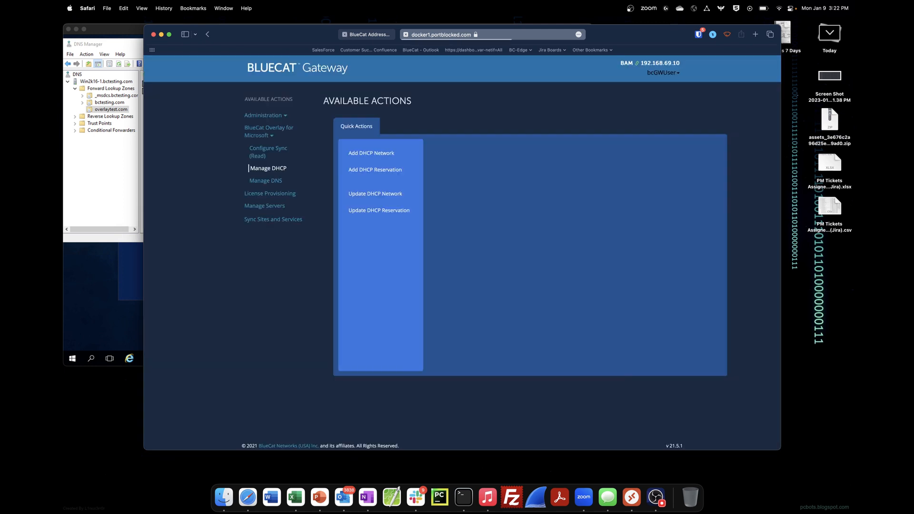
Check the updated options in Address Manager's deployment options for 192.168.70.0/24 and in the refreshed scope options on Win2k16-1
key("ctrl+shift+Tab")
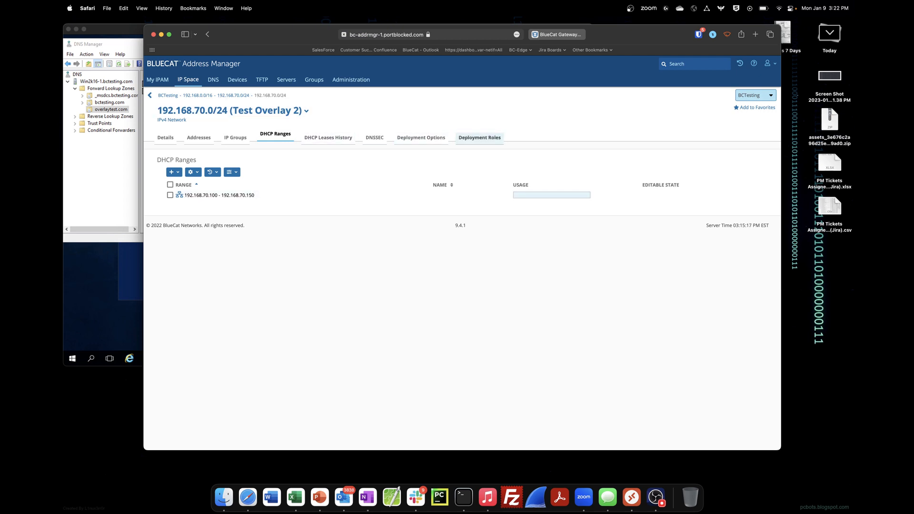
left_click(421, 138)
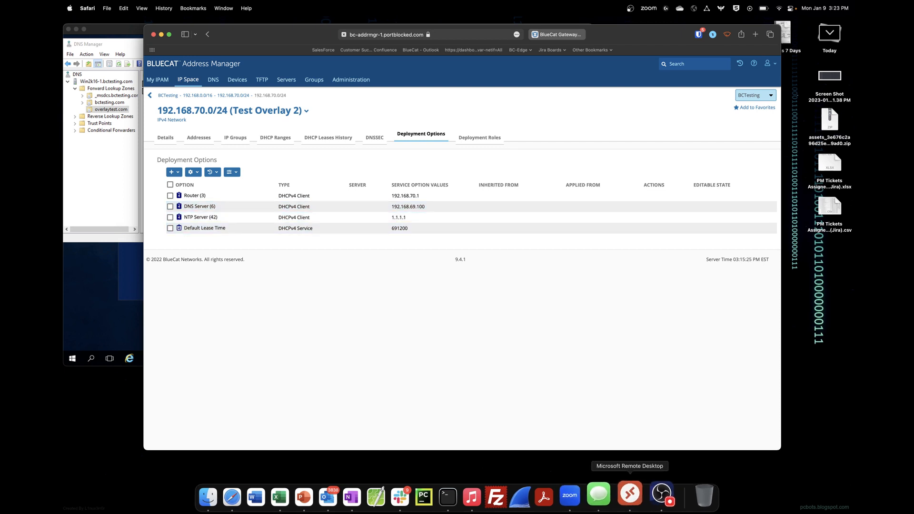
left_click(630, 495)
right_click(372, 166)
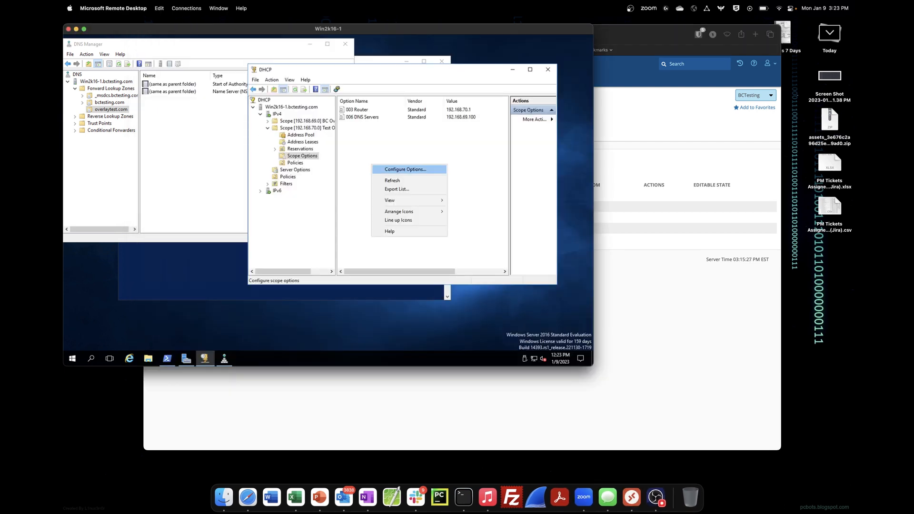
left_click(393, 181)
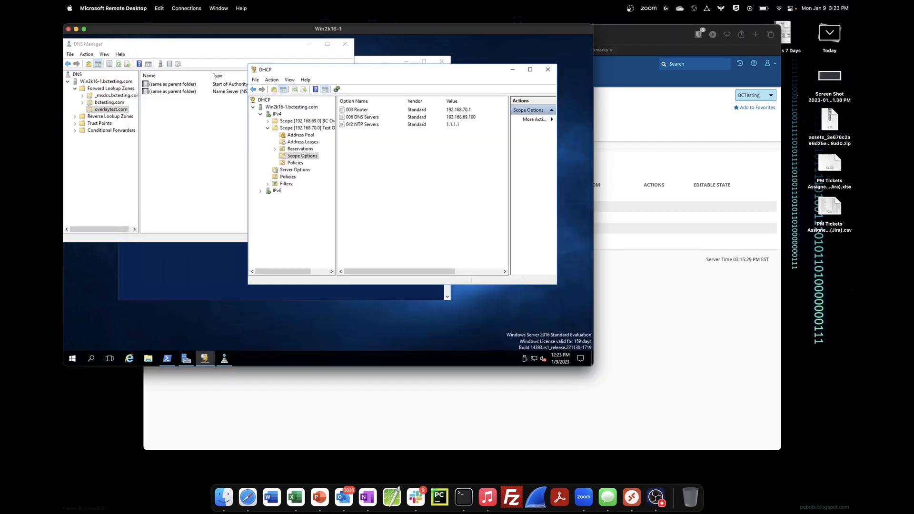
left_click(362, 124)
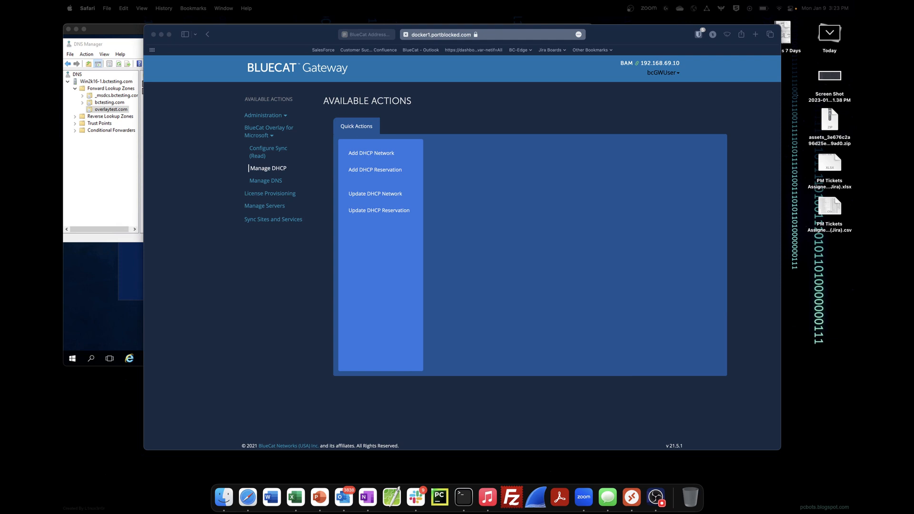
Delete the 192.168.70.0/24 DHCP network of the BCTesting configuration from Gateway, entering DELETE as confirmation
left_click(381, 196)
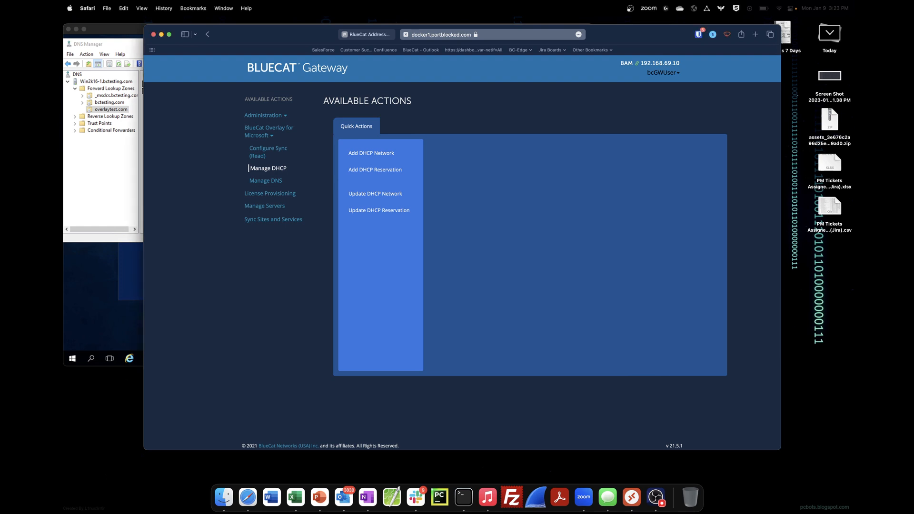
left_click(376, 194)
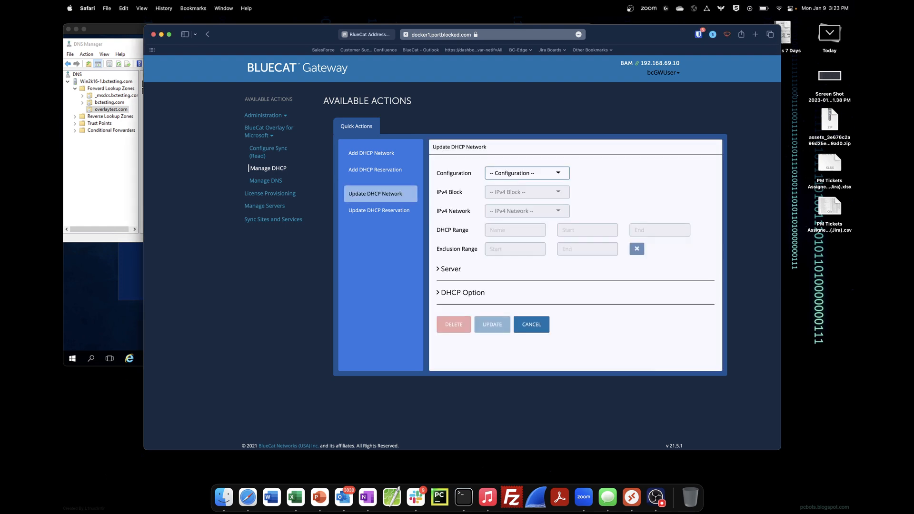
left_click(527, 173)
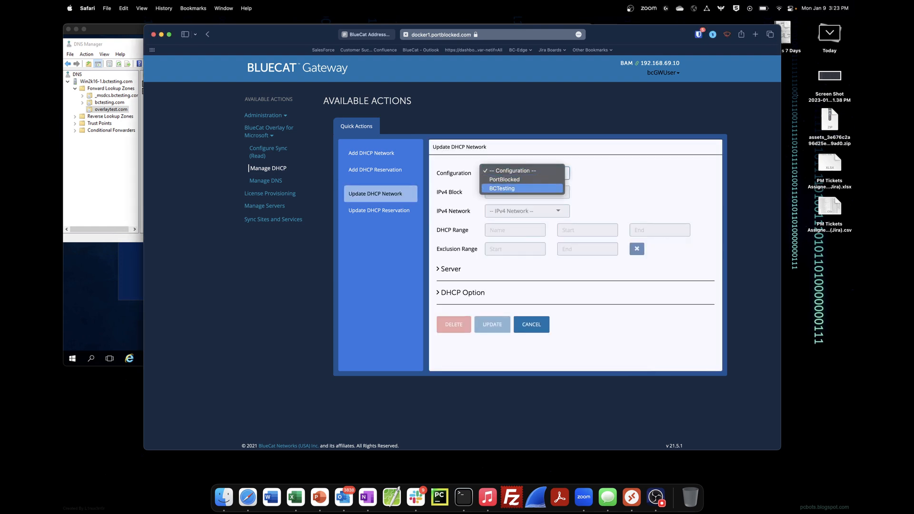
left_click(502, 188)
left_click(527, 192)
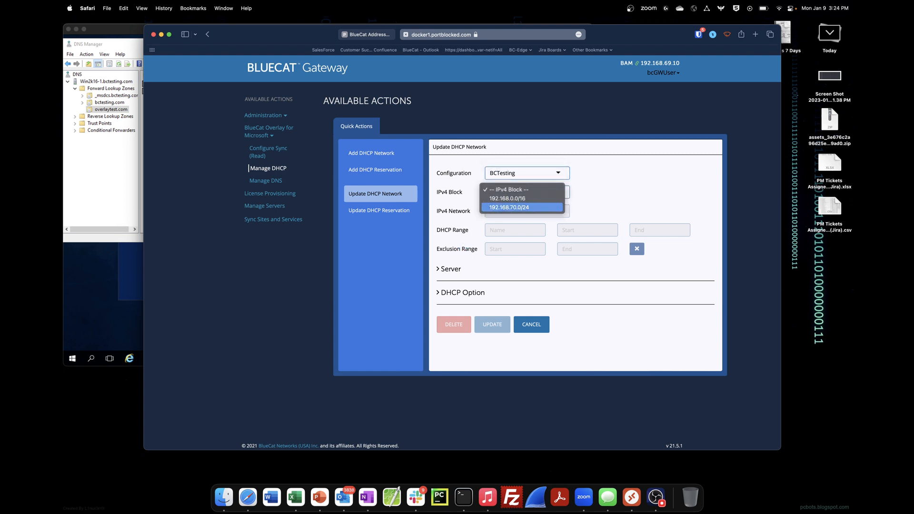
left_click(509, 201)
left_click(527, 211)
left_click(509, 218)
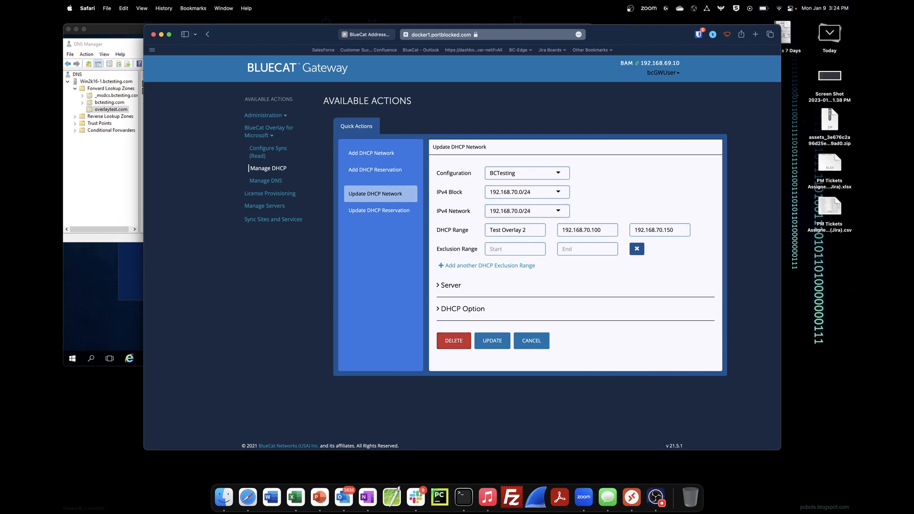
left_click(454, 340)
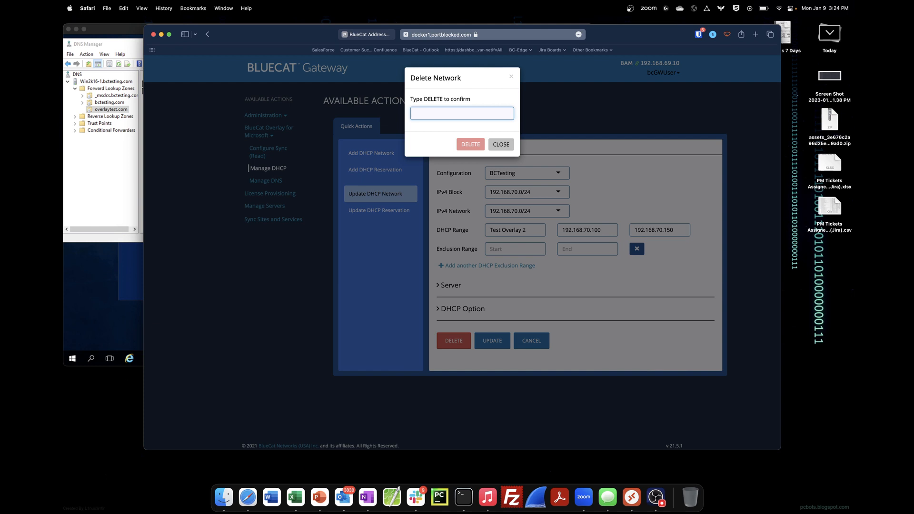
type("DELETE")
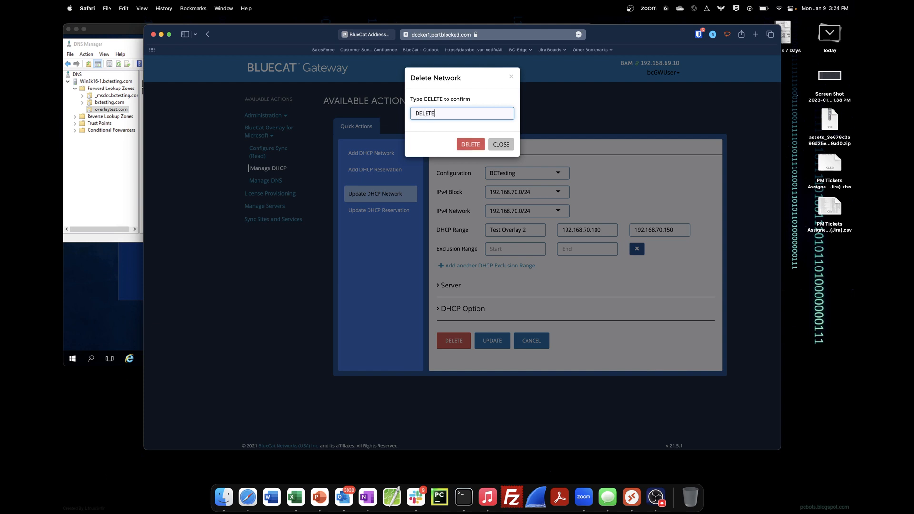
left_click(471, 144)
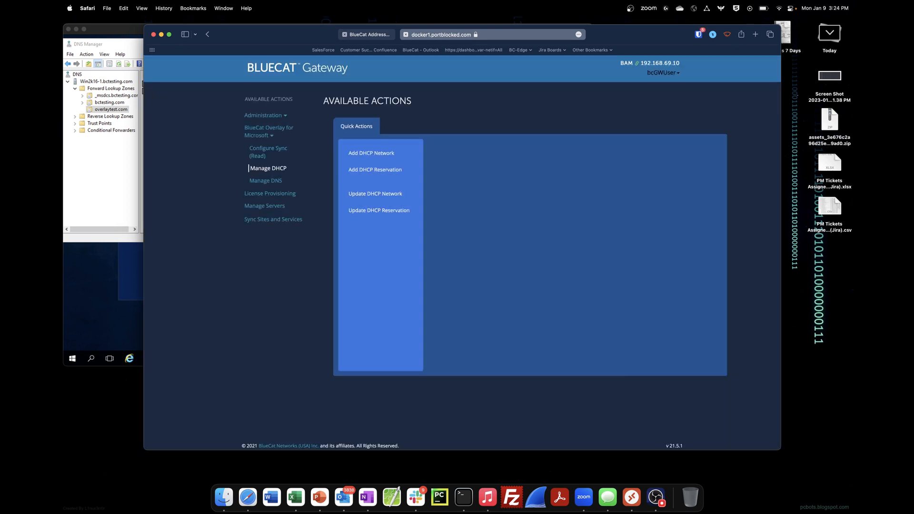
Return to Address Manager and review the address space of the 192.168.0.0/16 block after the network deletion
left_click(369, 34)
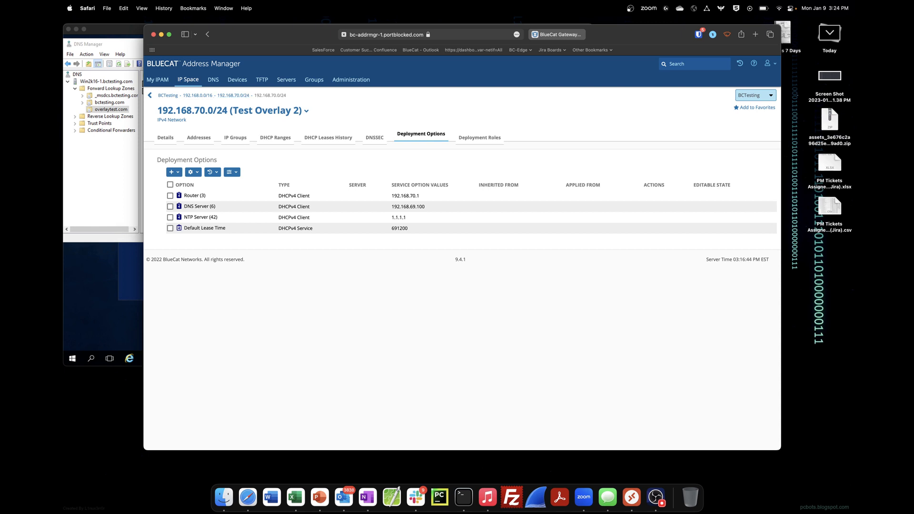
left_click(198, 96)
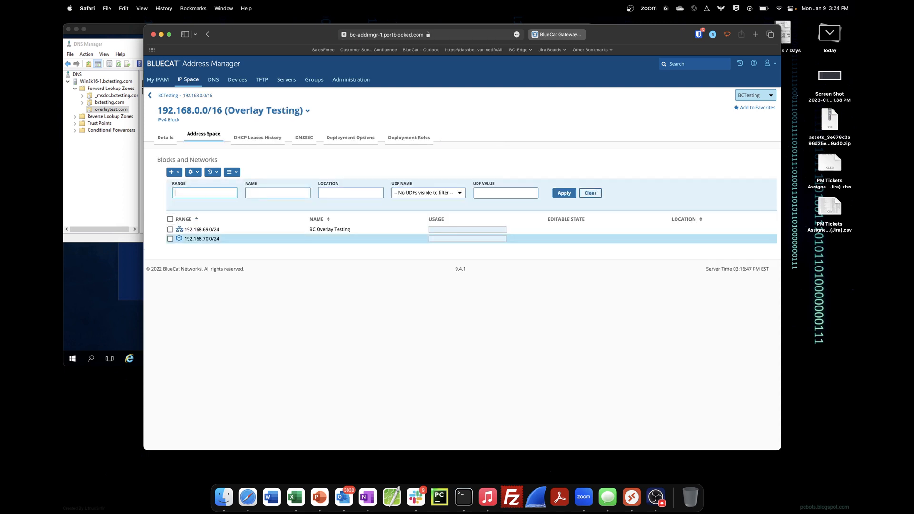
Inspect the 192.168.70.0/24 block in Address Manager, and refresh IPv4 in the DHCP console on Win2k16-1 to check the scope deletion
left_click(202, 238)
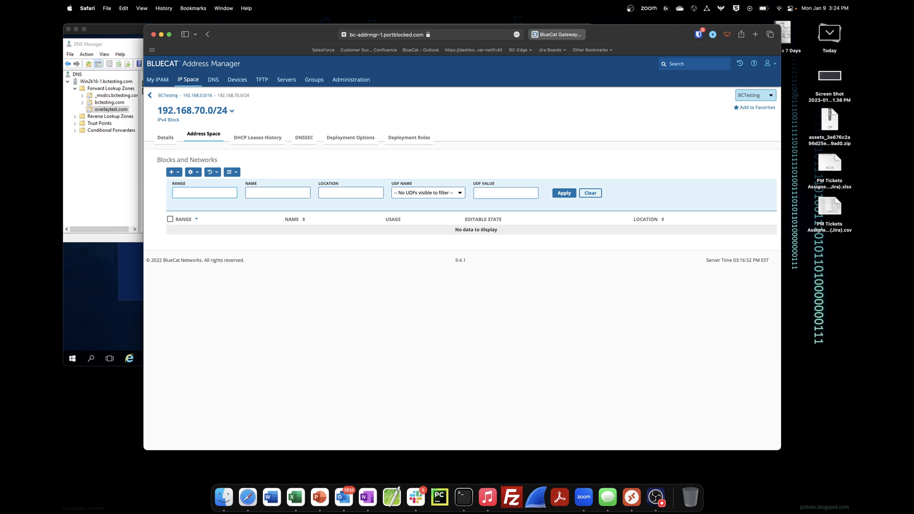
left_click(105, 181)
left_click(419, 190)
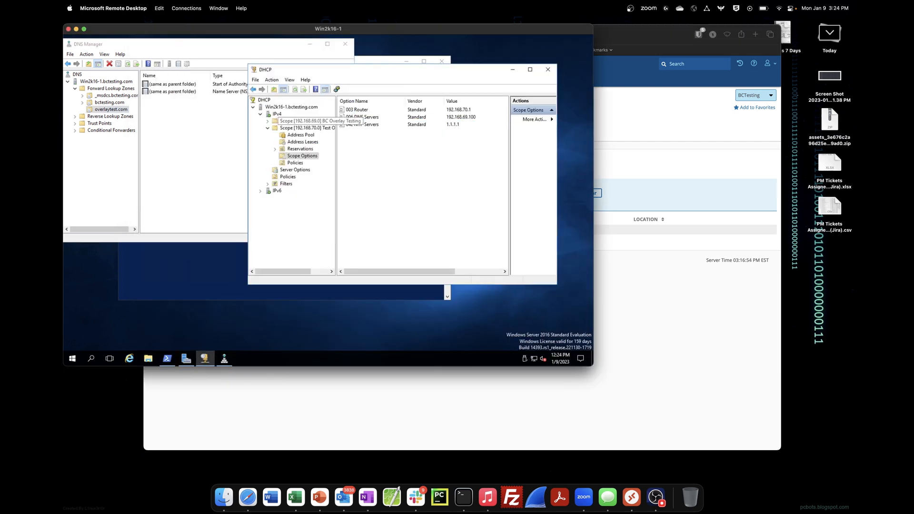
right_click(276, 114)
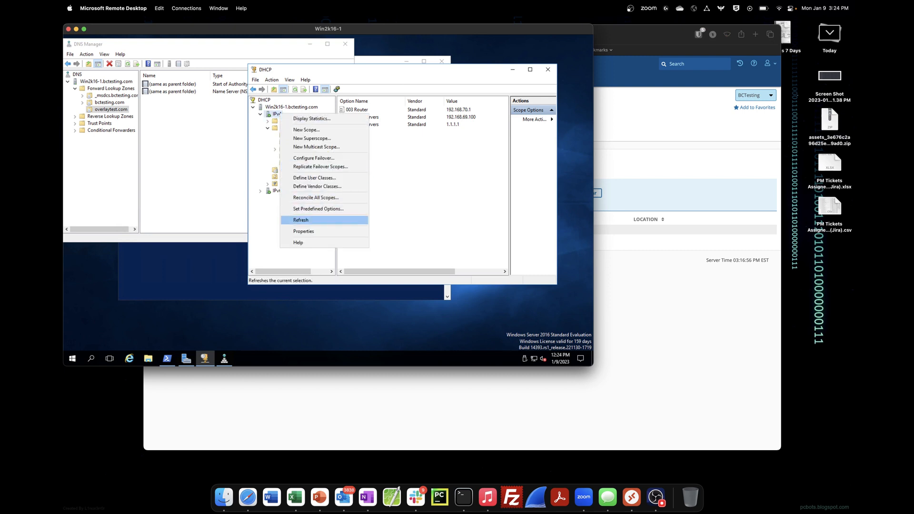
key("Return")
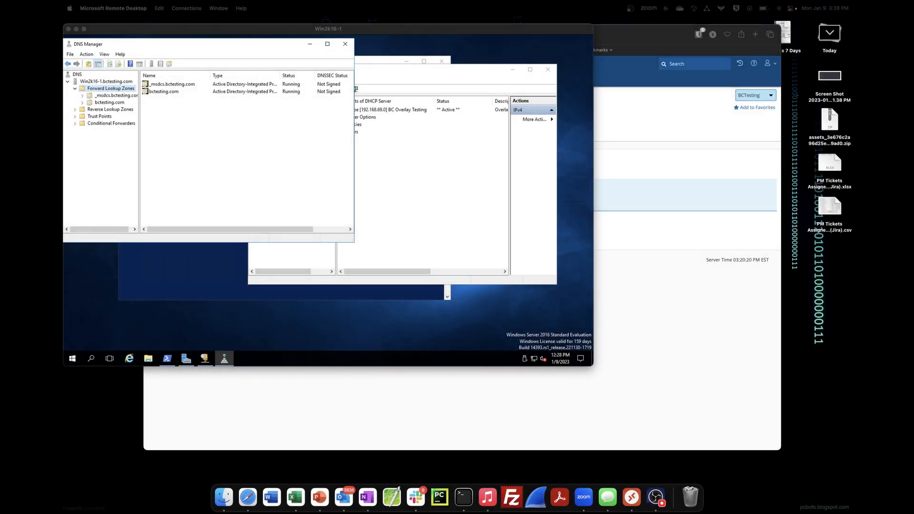
Switch to Gateway and start a DNS zone named overlaytesting.com in the BCTesting configuration's default view
left_click(686, 310)
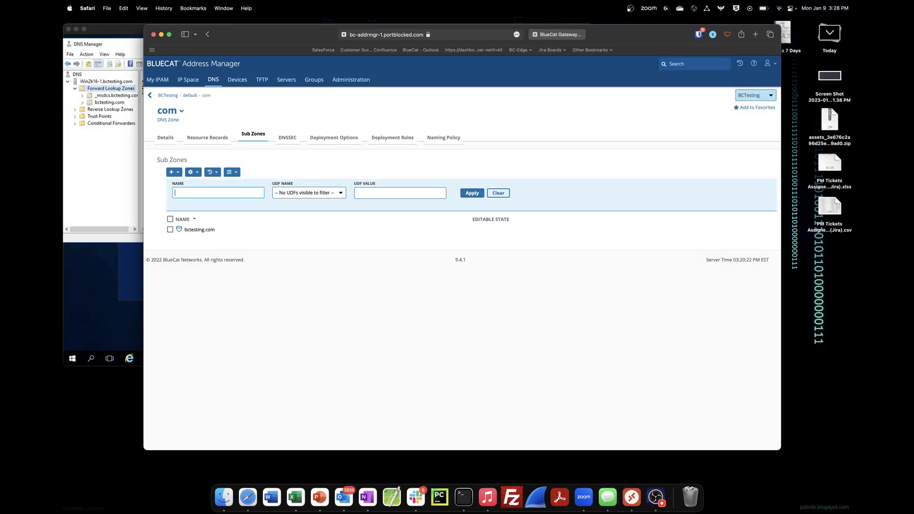
left_click(557, 34)
left_click(377, 153)
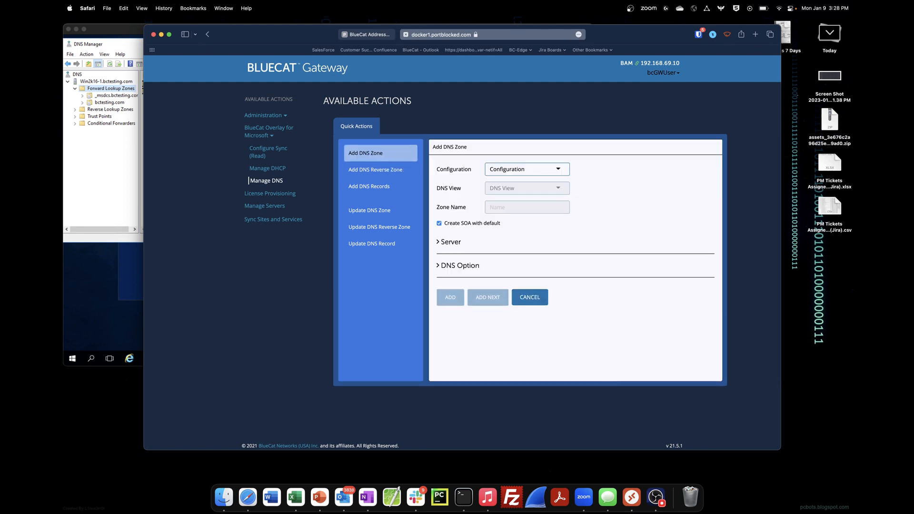
left_click(527, 170)
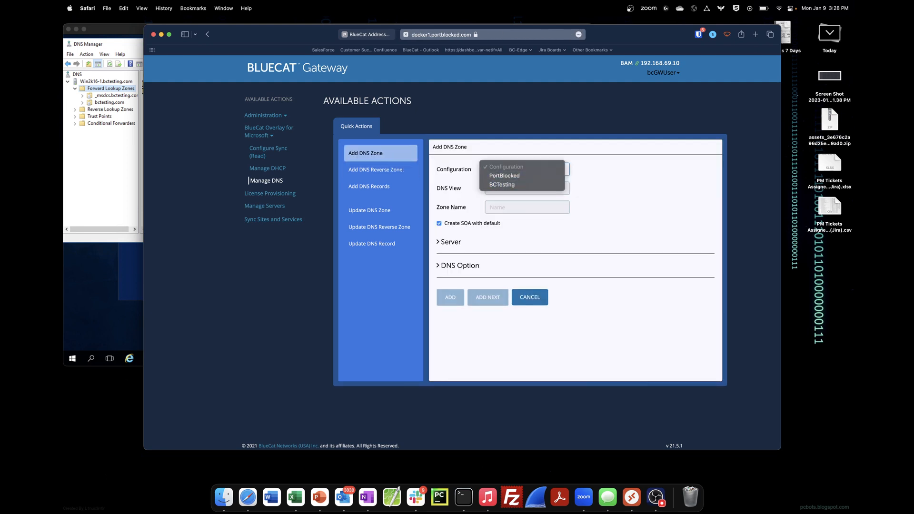
left_click(503, 184)
left_click(527, 188)
left_click(499, 195)
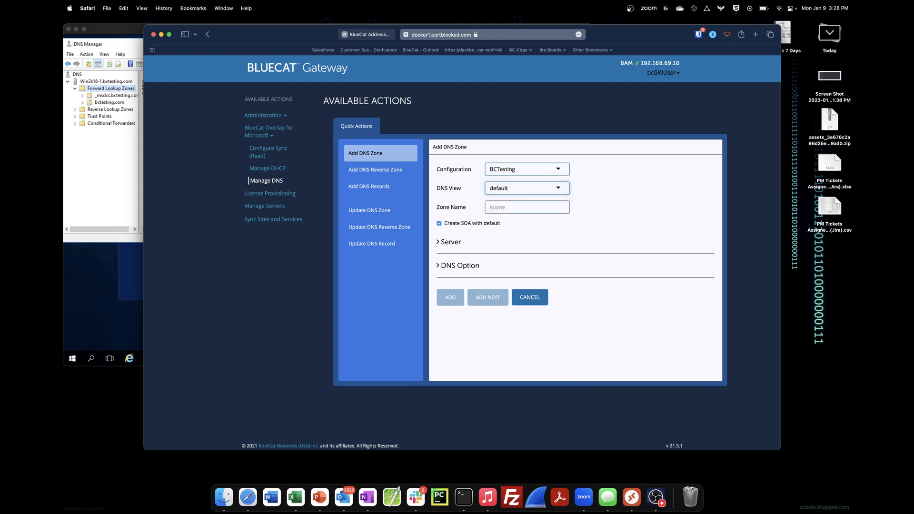
left_click(527, 208)
type("overl")
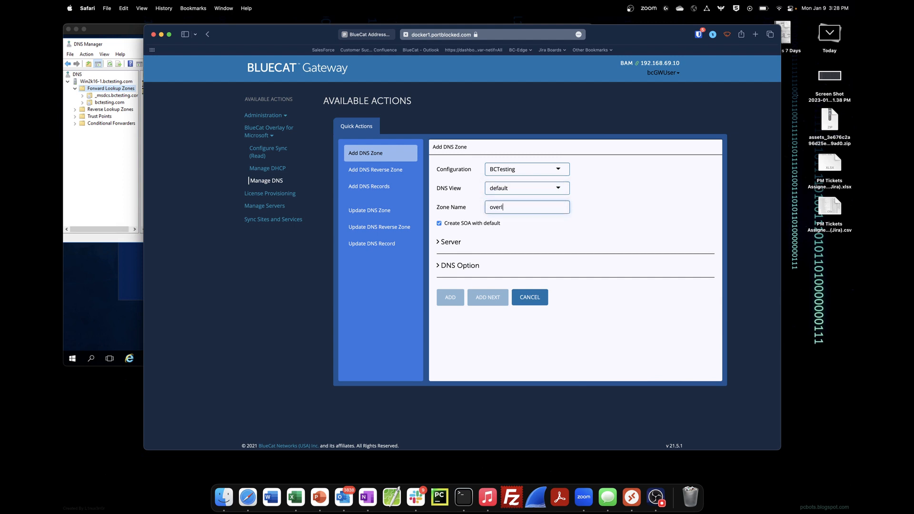
type("ay testing.com")
key("BackSpace")
Assign win2k16-1 as the Primary server for the overlaytesting.com zone
left_click(451, 242)
left_click(478, 268)
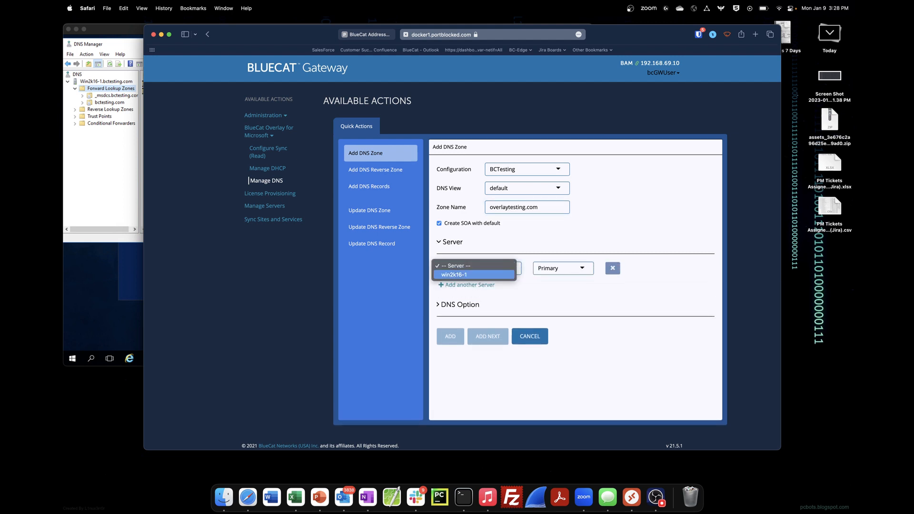
left_click(457, 274)
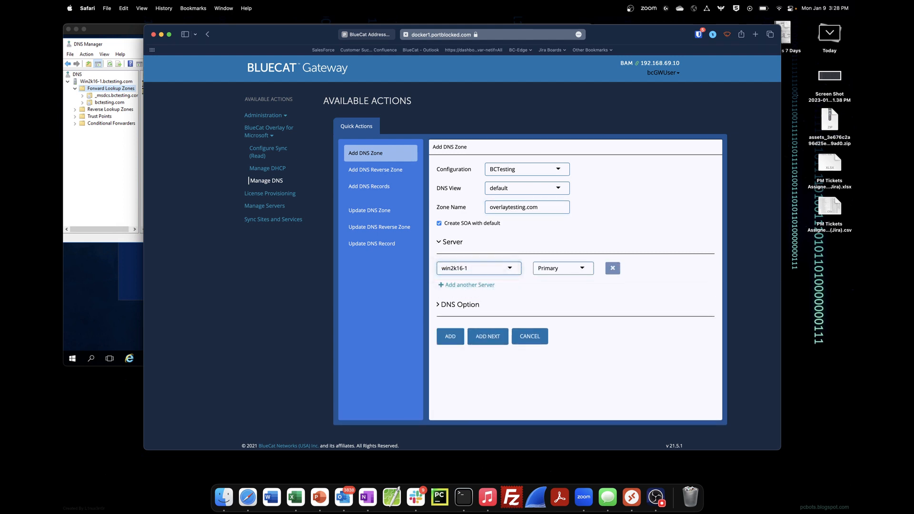
Add the Notify Additional Servers DNS option with 192.168.69.150 to the overlaytesting.com zone
left_click(460, 304)
left_click(476, 330)
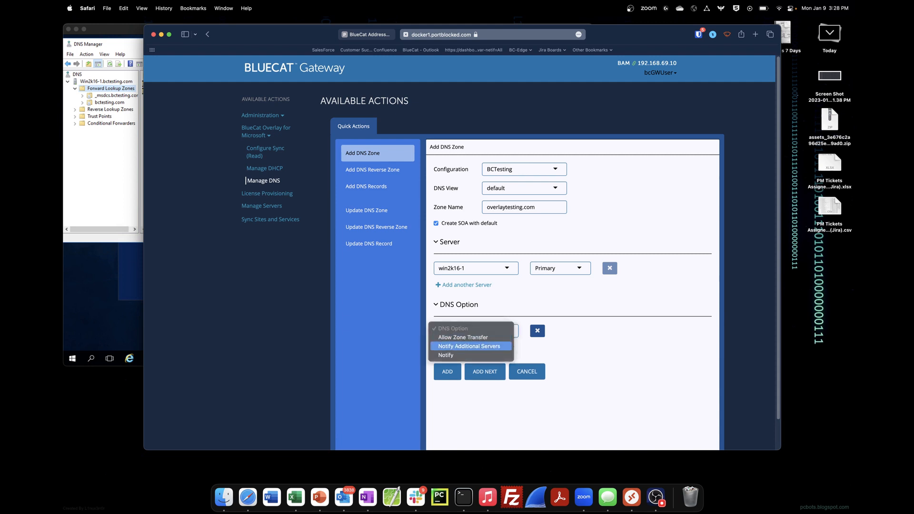
left_click(469, 346)
left_click(577, 331)
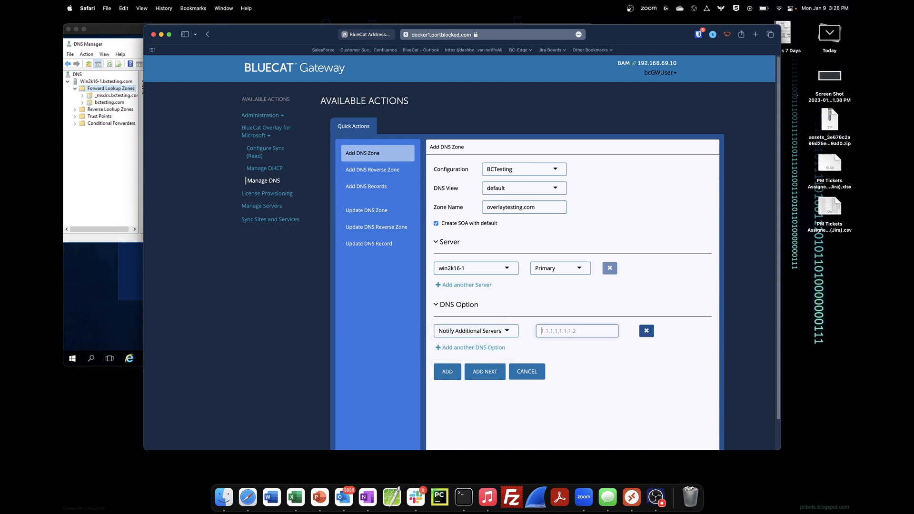
type("192.168.69.150")
Add a Notify option set to Explicit and submit the new overlaytesting.com zone
left_click(474, 348)
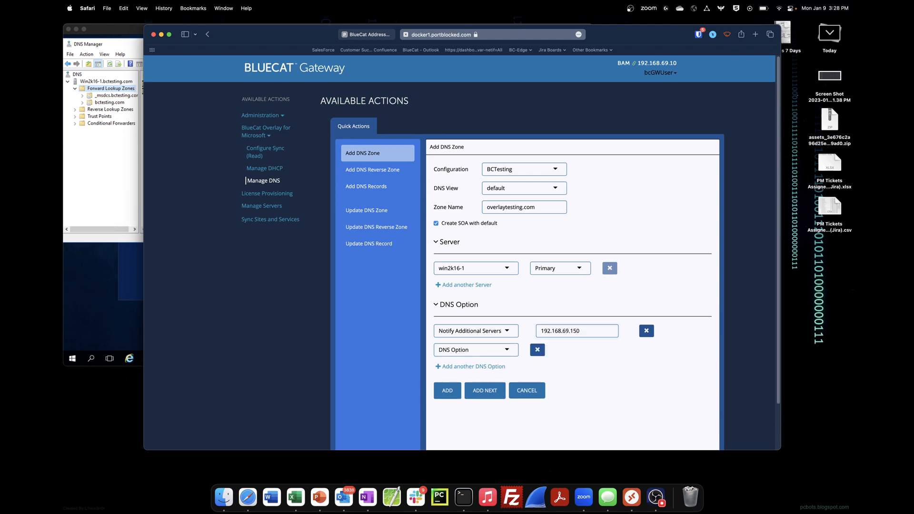
left_click(474, 349)
left_click(471, 374)
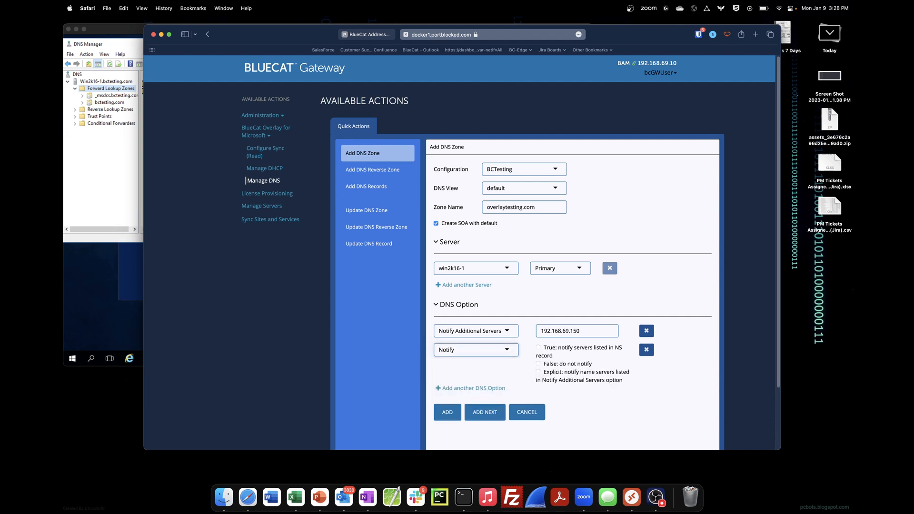
left_click(538, 372)
left_click(447, 412)
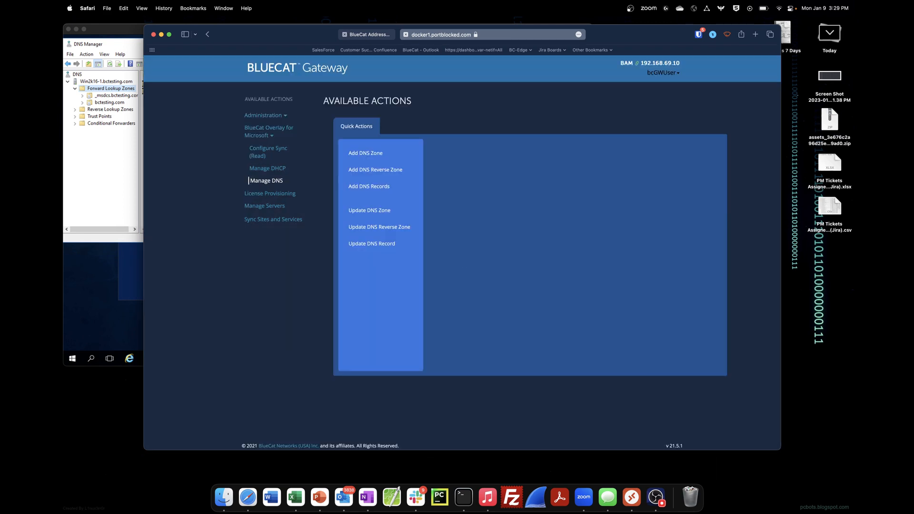
Check for overlaytesting.com in Address Manager's com sub zones and in the refreshed forward lookup zones of DNS Manager on Win2k16-1
left_click(366, 34)
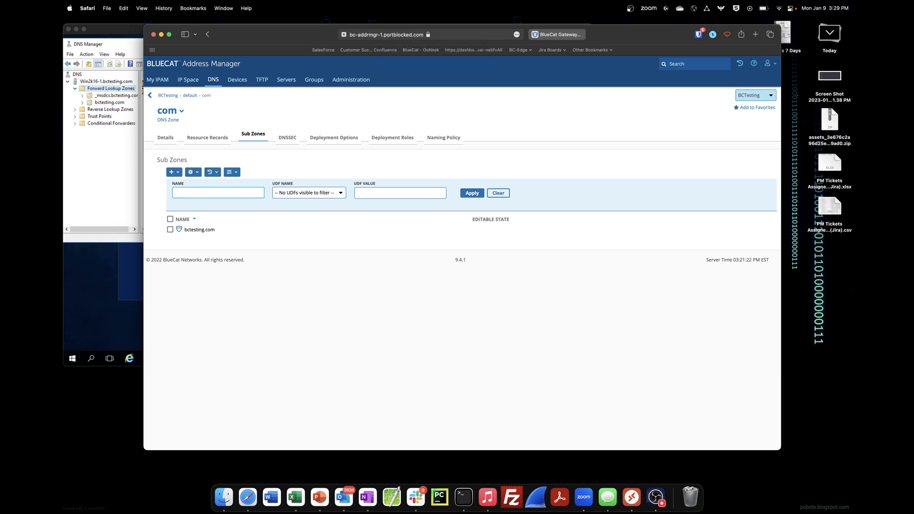
left_click(508, 35)
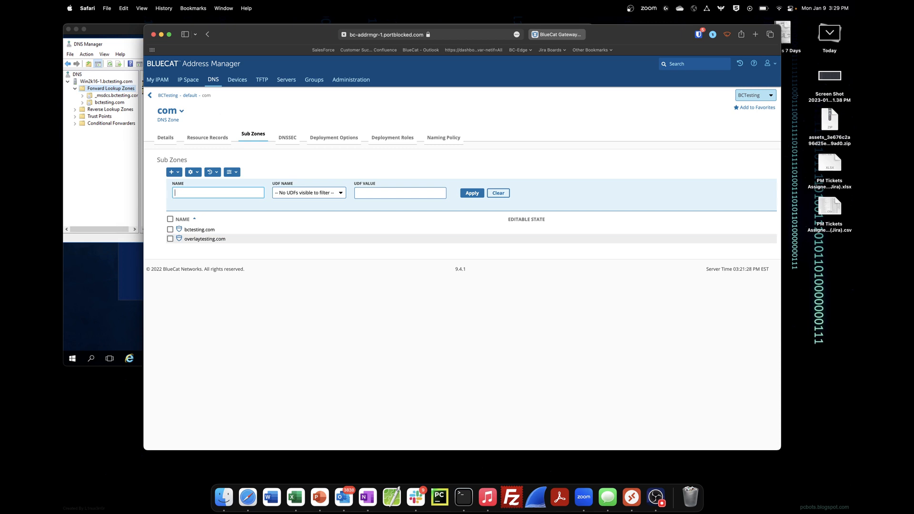
key("super+Tab")
right_click(107, 81)
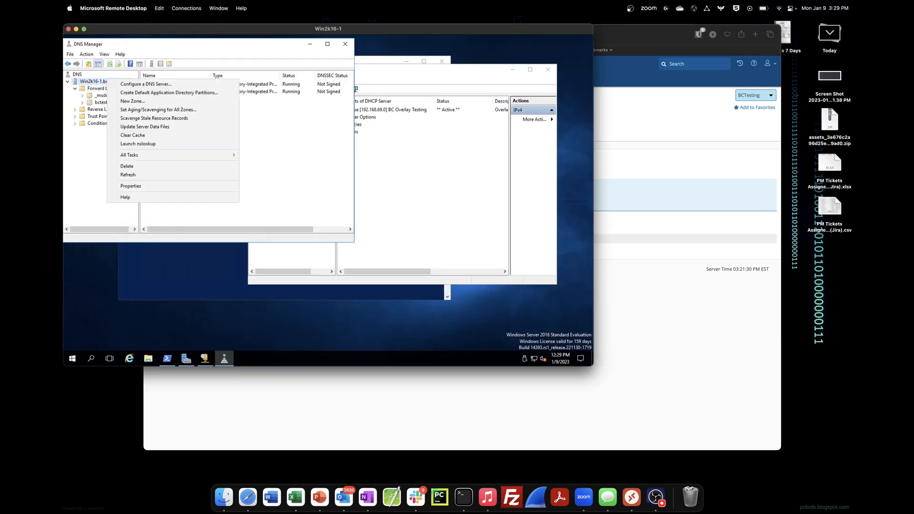
left_click(128, 175)
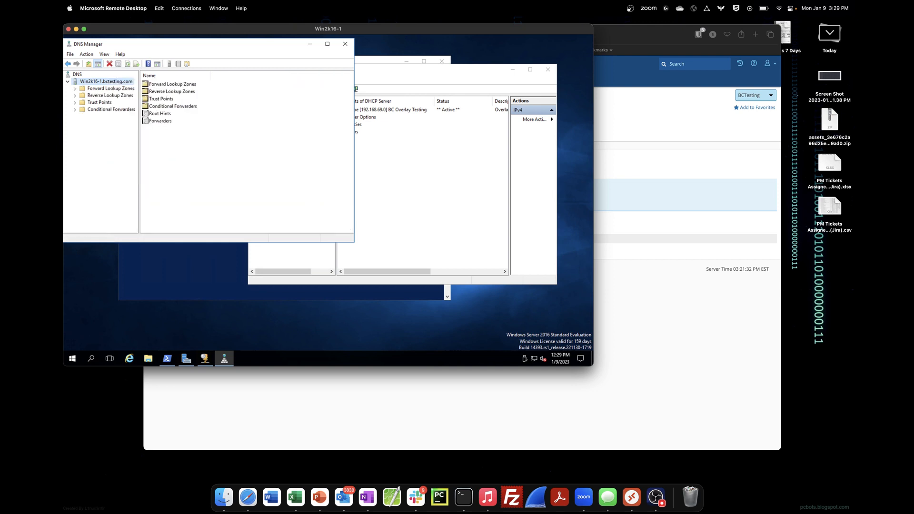
double_click(110, 89)
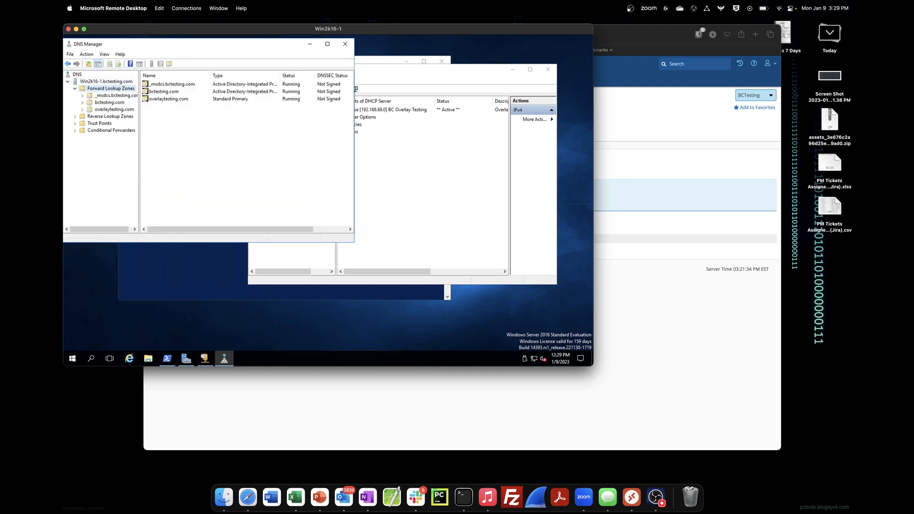
left_click(114, 109)
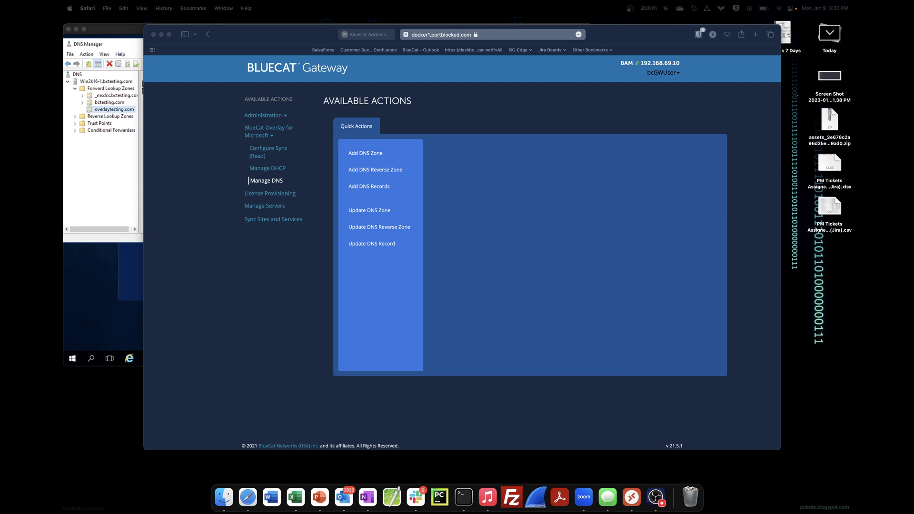
Start a DNS reverse zone in Gateway for BCTesting, view default, block 192.168.0.0/16 and network 192.168.69.0/24
left_click(381, 170)
left_click(380, 170)
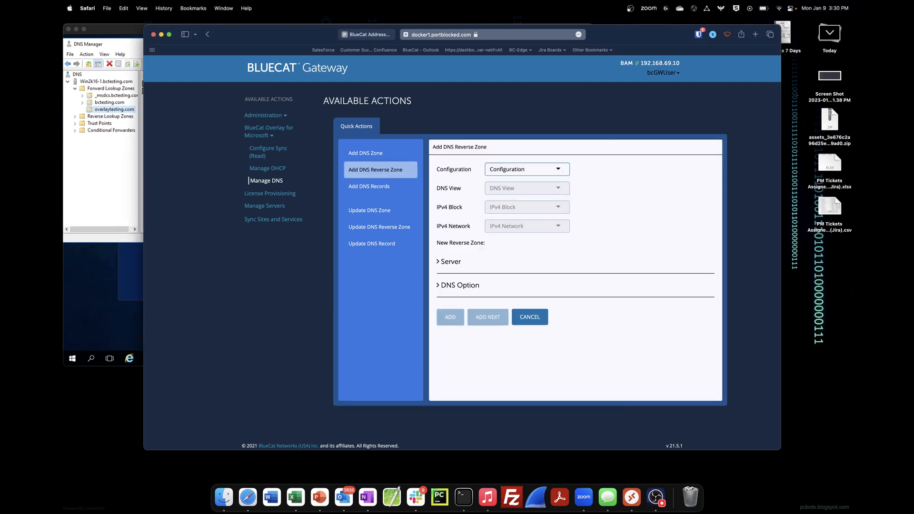
left_click(527, 170)
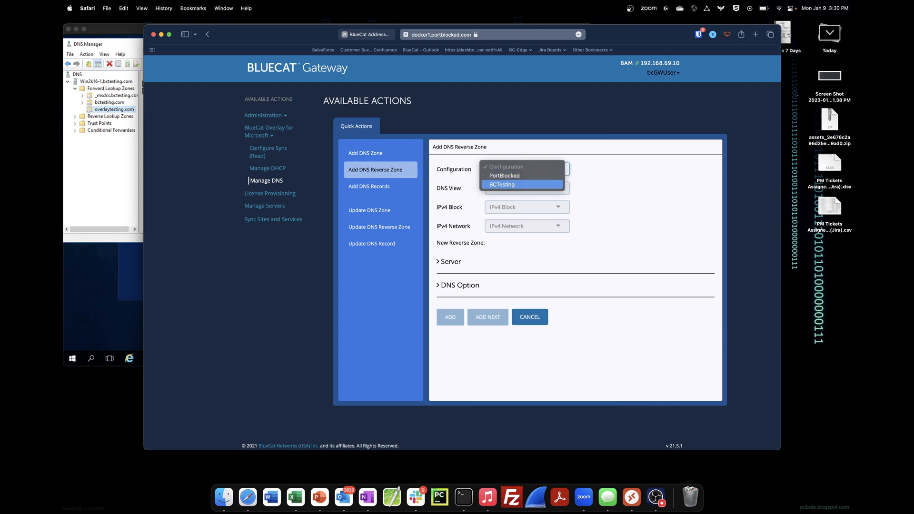
left_click(521, 185)
left_click(527, 188)
left_click(498, 195)
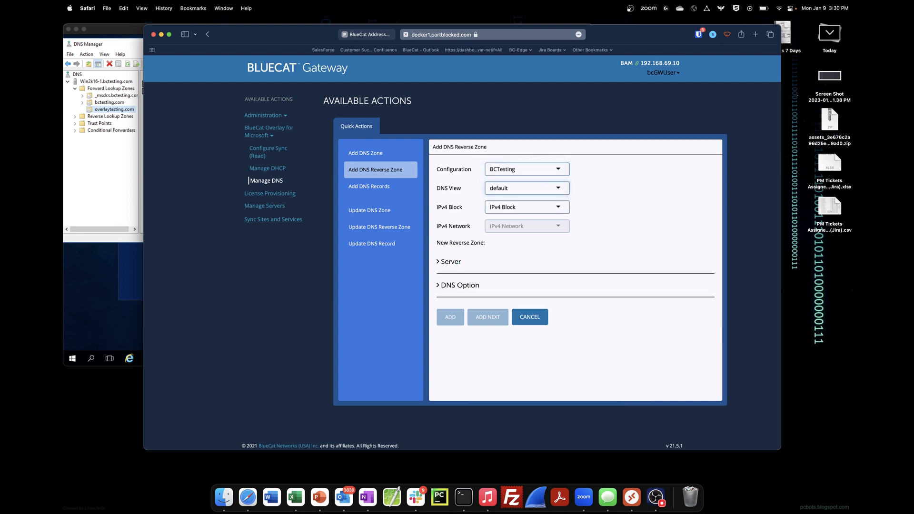
left_click(527, 207)
left_click(507, 213)
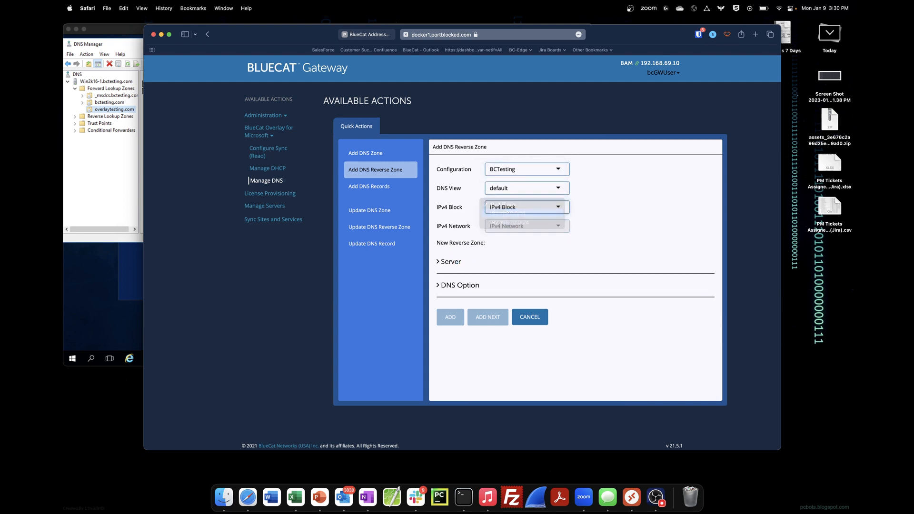
left_click(524, 226)
left_click(522, 233)
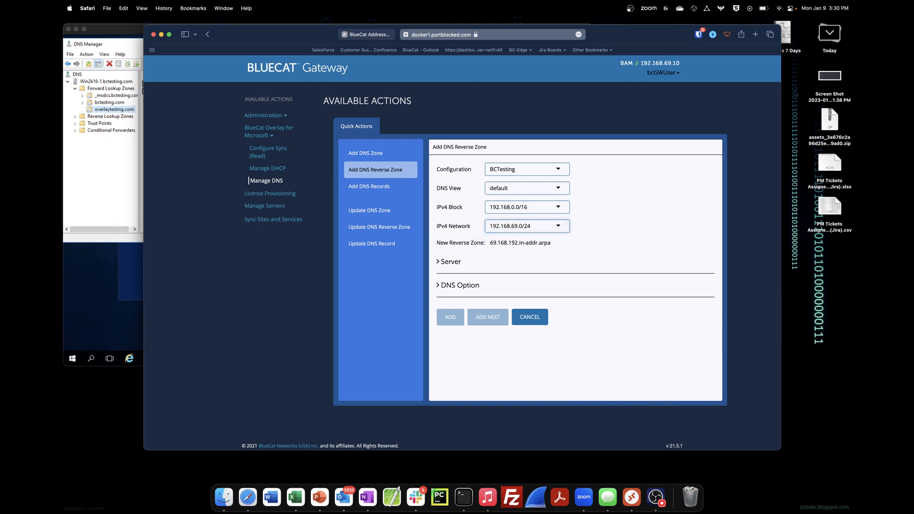
Assign win2k16-1 as the Primary server for the new reverse zone
left_click(448, 261)
left_click(473, 287)
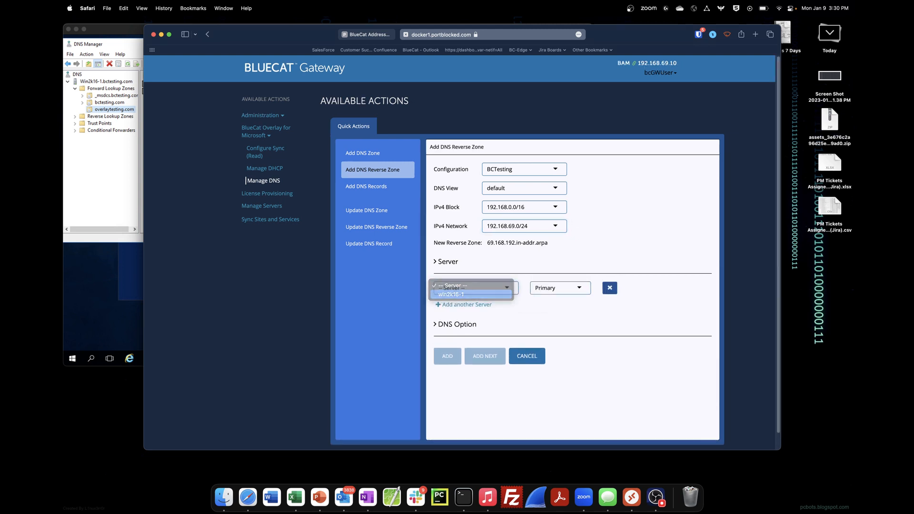
left_click(472, 294)
Add the Notify Additional Servers DNS option with 192.168.69.150 to the reverse zone
scroll(459, 265, "down", 1)
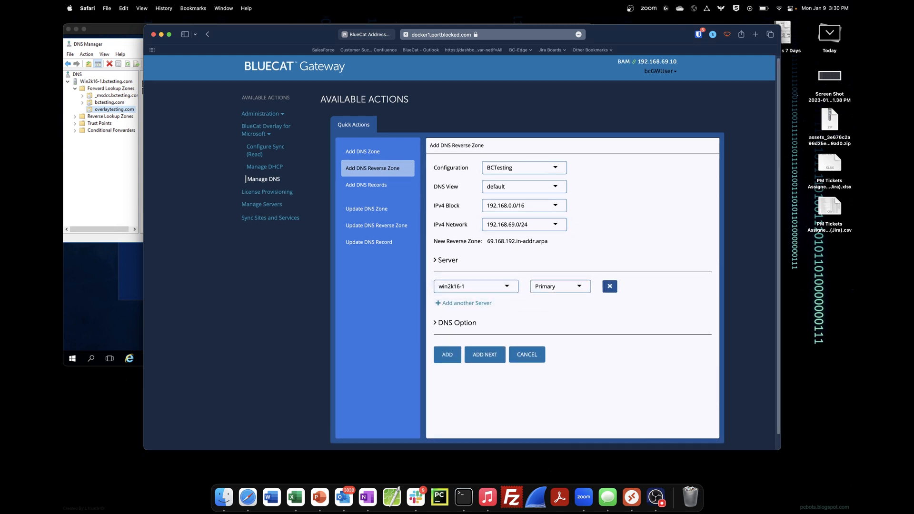
left_click(457, 323)
scroll(457, 323, "down", 3)
left_click(469, 300)
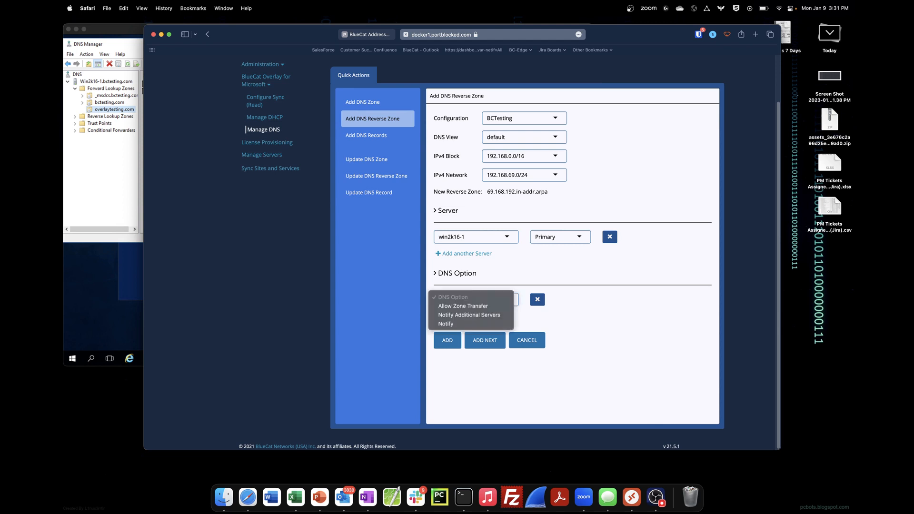
left_click(469, 315)
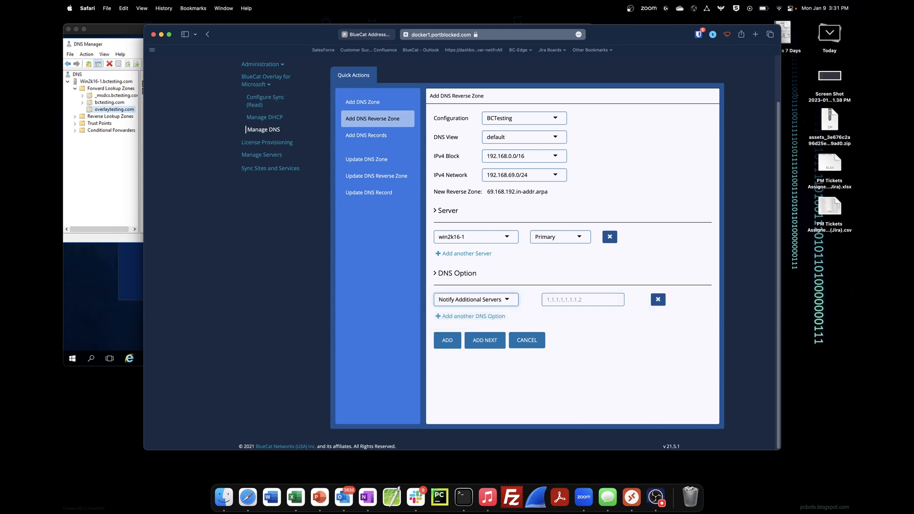
left_click(548, 299)
type("192")
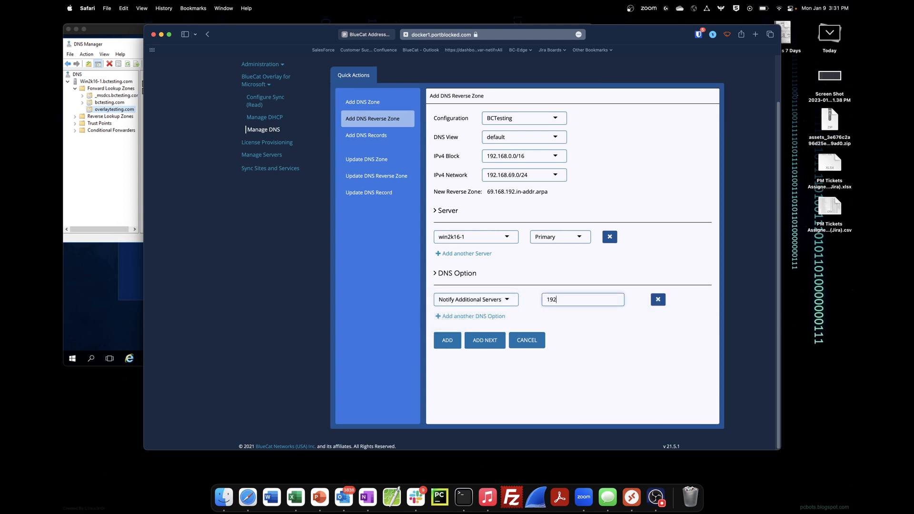
type(".168.69.150")
Add a Notify option set to Explicit and submit the new reverse zone for 192.168.69.0/24
left_click(471, 316)
left_click(471, 319)
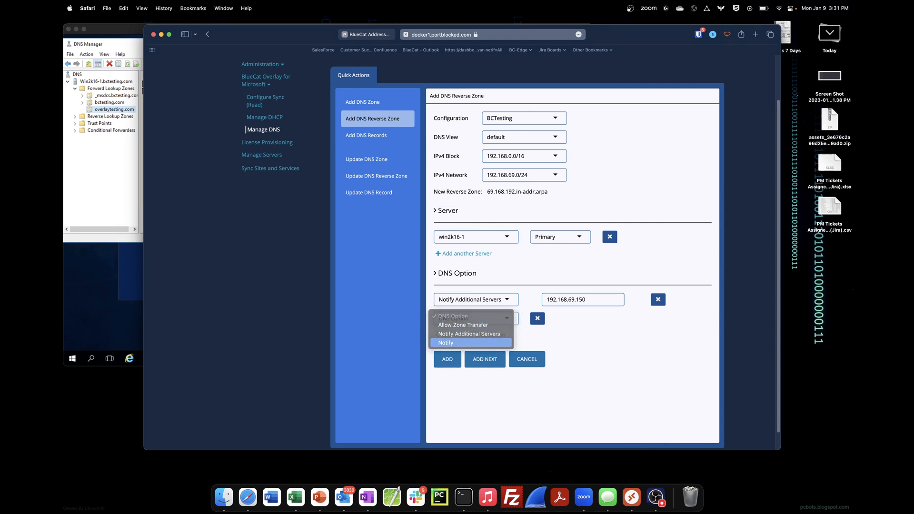
key("Return")
left_click(543, 341)
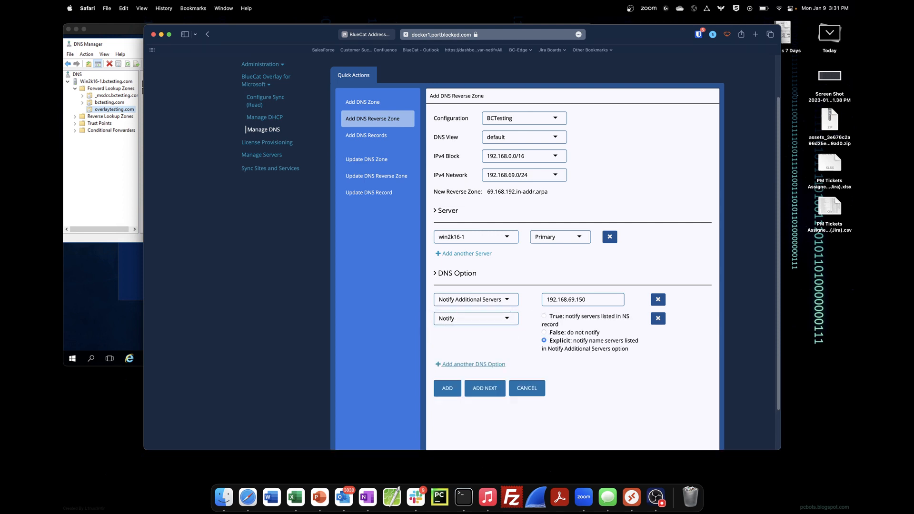
left_click(447, 388)
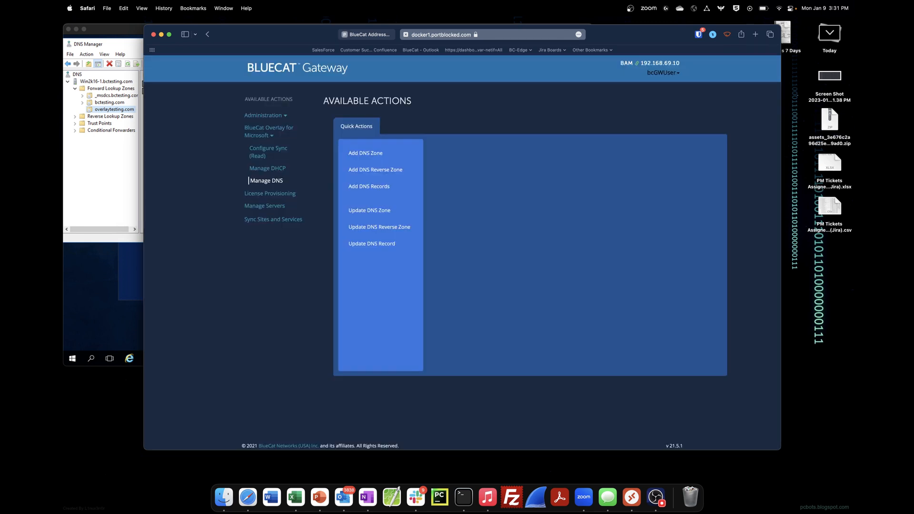
Switch to the Win2k16-1 remote desktop, refresh the DNS server in DNS Manager and view the 69.168.192.in-addr.arpa reverse lookup zone
left_click(106, 82)
right_click(109, 82)
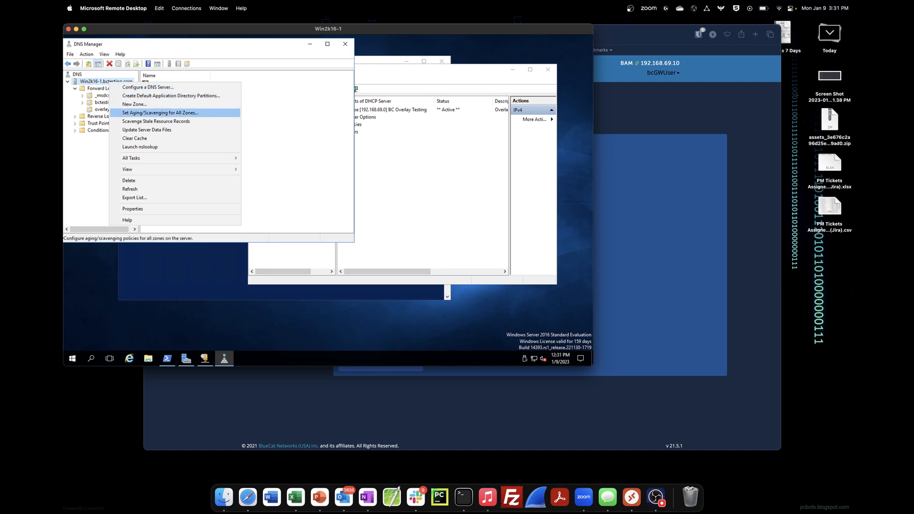
left_click(129, 189)
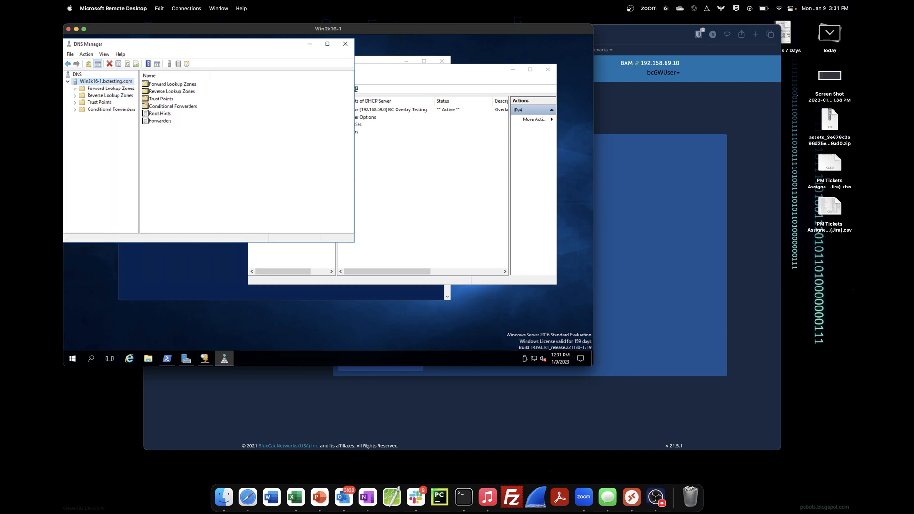
double_click(110, 95)
left_click(115, 102)
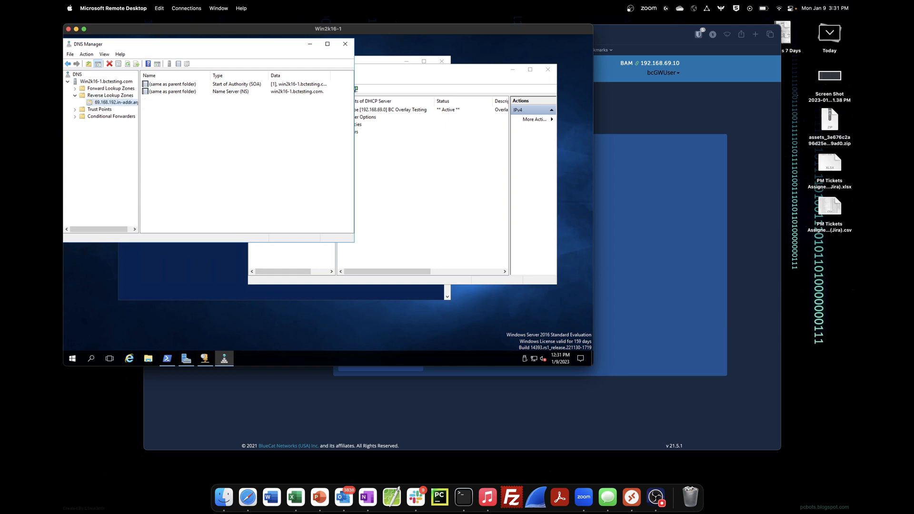
Back in Gateway, find the DNS zone overlaytesting.com in configuration BCTesting, view default, and delete it, confirming with DELETE
left_click(656, 254)
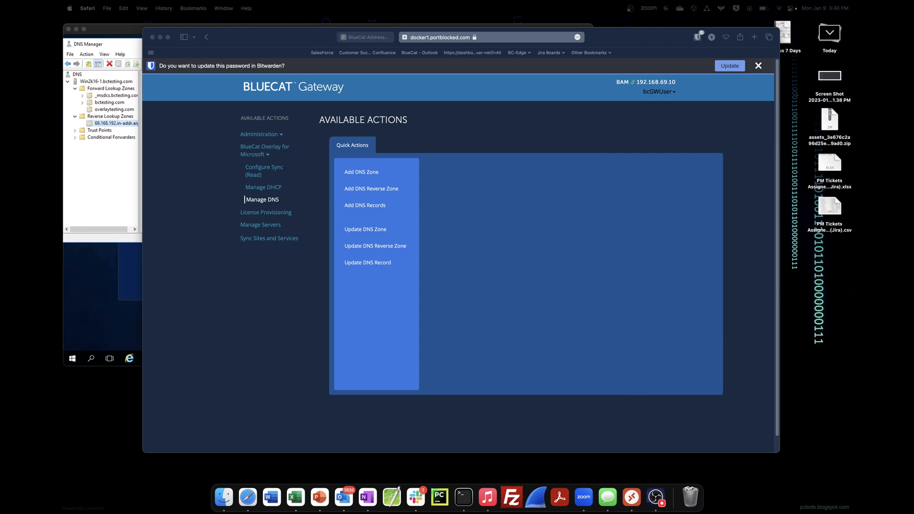
left_click(376, 230)
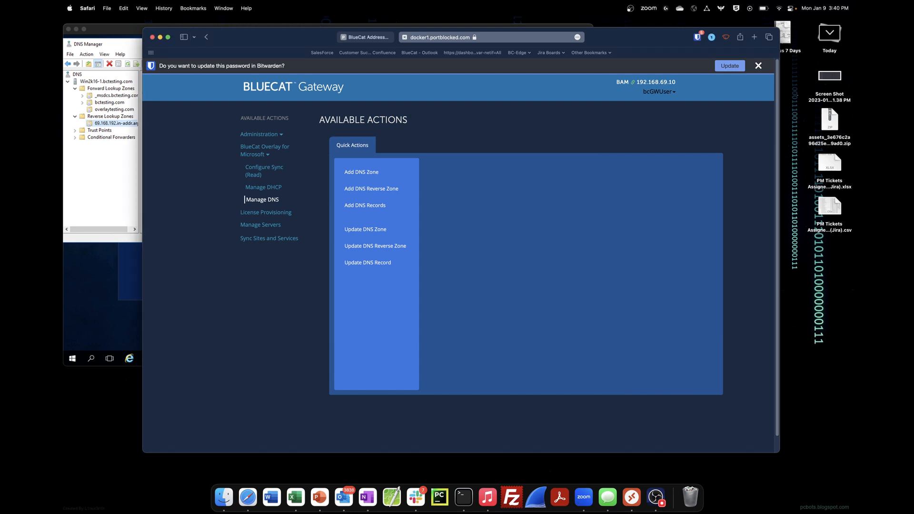
left_click(377, 230)
left_click(523, 188)
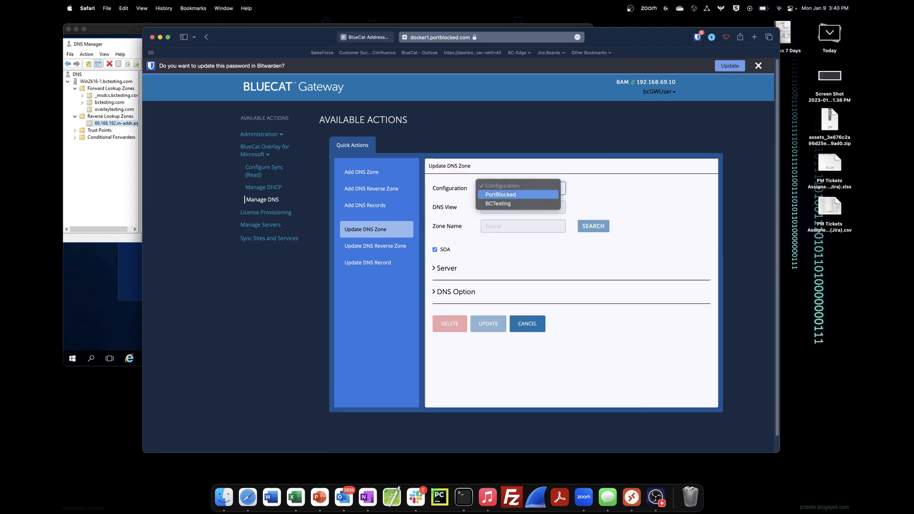
left_click(518, 204)
left_click(523, 207)
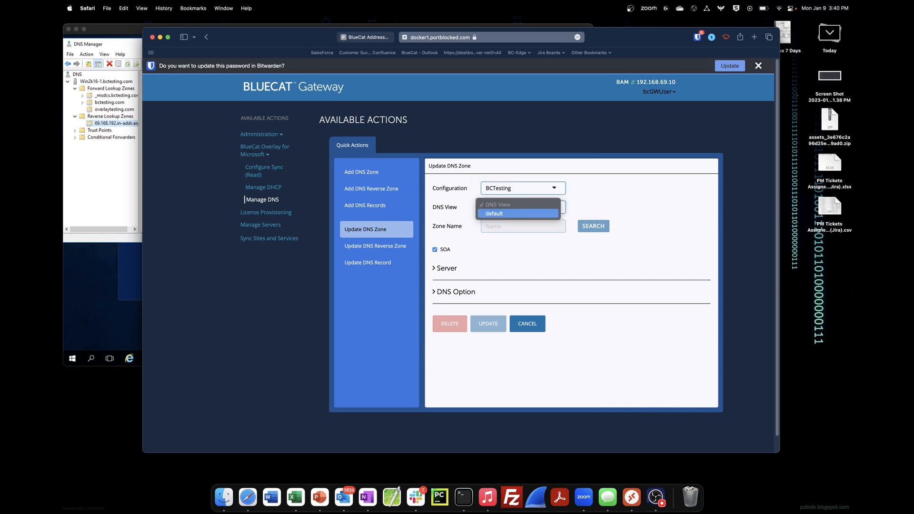
left_click(518, 221)
type("overlay")
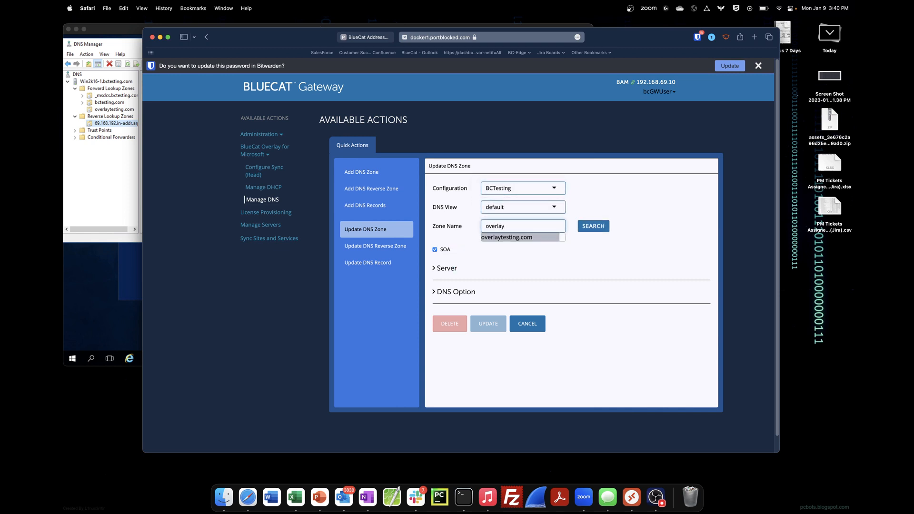
key("Down")
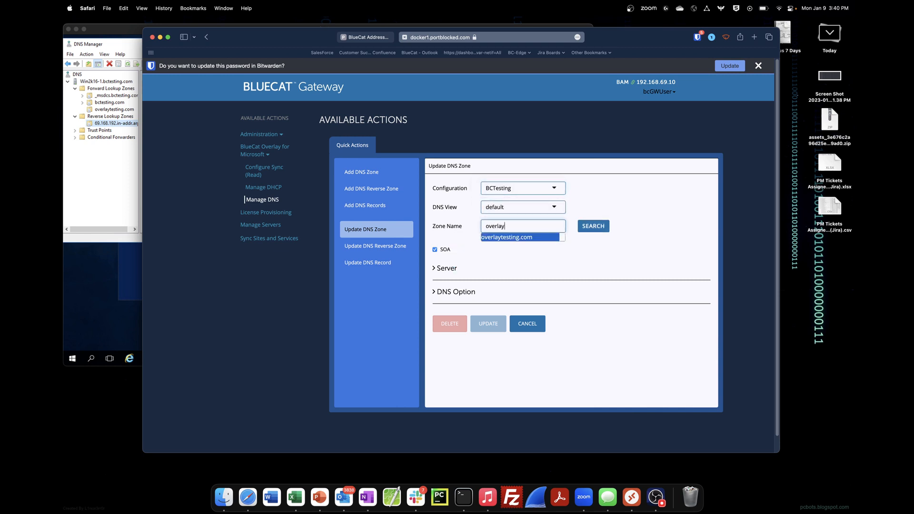
key("Return")
left_click(593, 226)
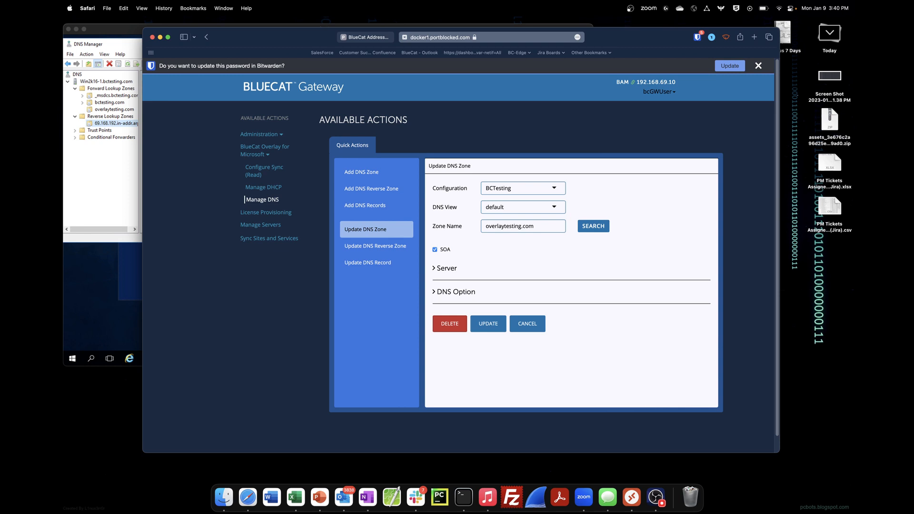
left_click(449, 324)
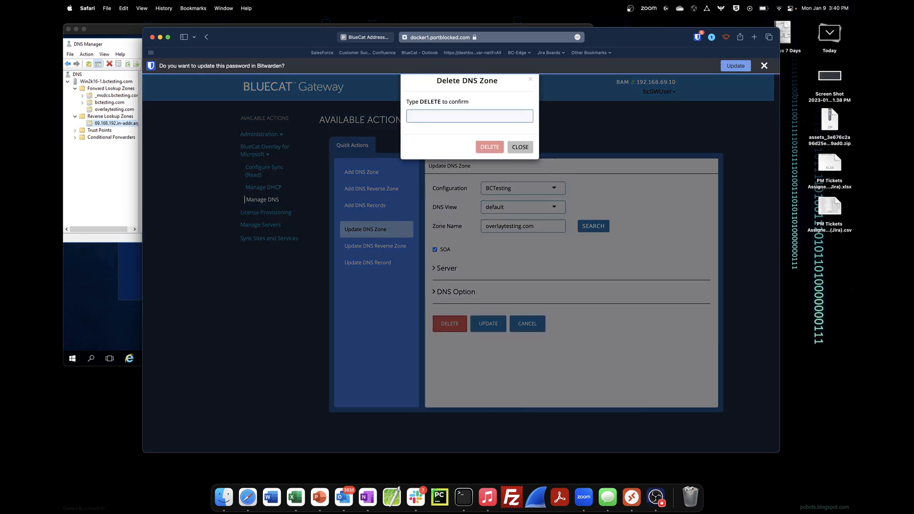
type("DELETE")
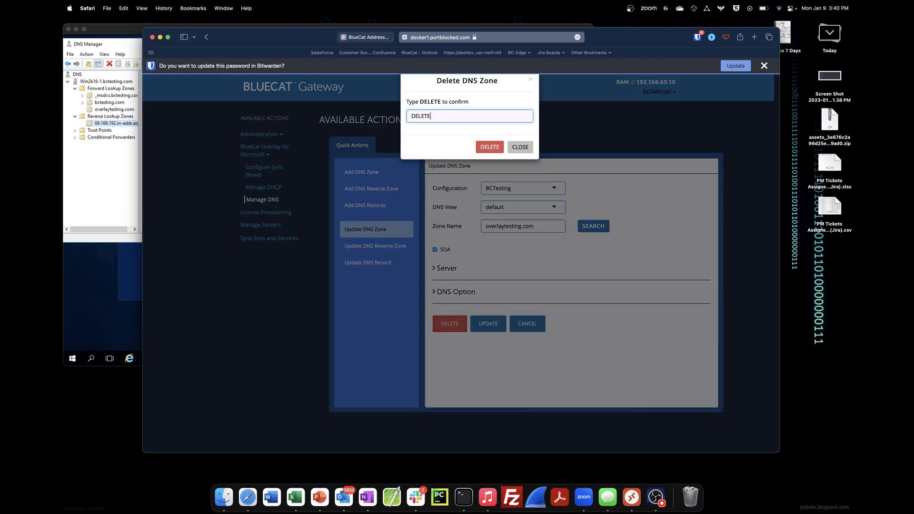
left_click(489, 146)
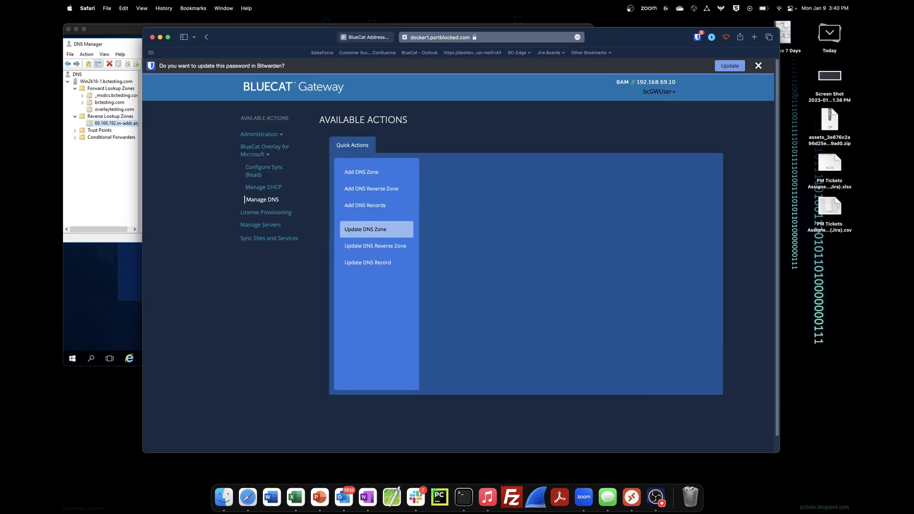
Delete the DNS reverse zone for BCTesting, view default, block 192.168.0.0/16 and network 192.168.69.0/24, confirming with DELETE
left_click(364, 247)
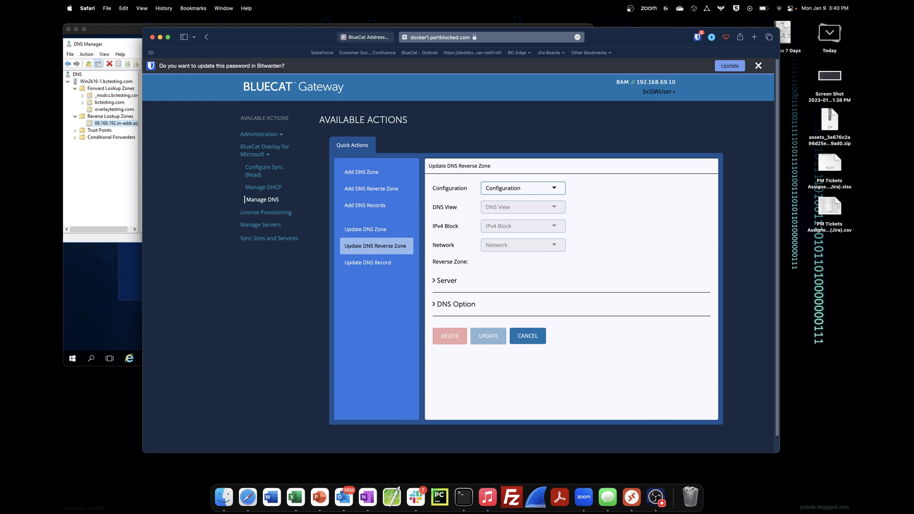
left_click(523, 188)
left_click(498, 203)
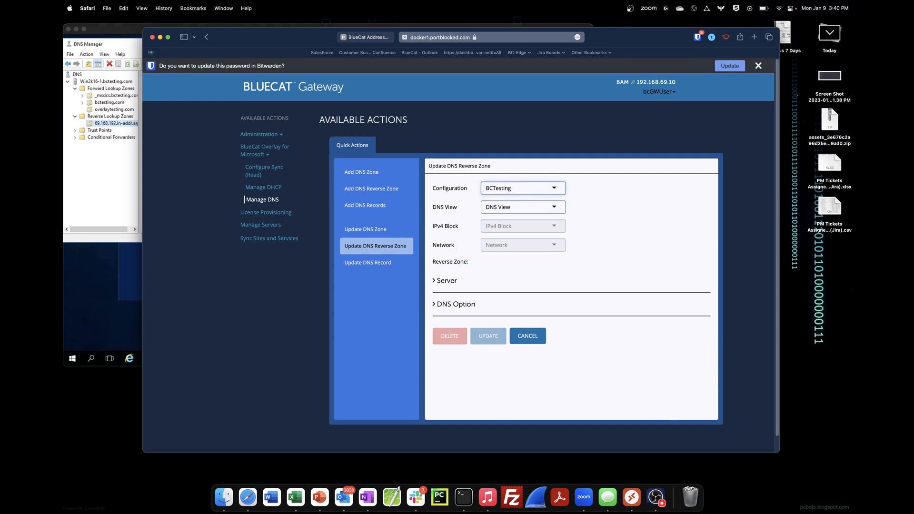
left_click(522, 207)
left_click(500, 216)
left_click(522, 226)
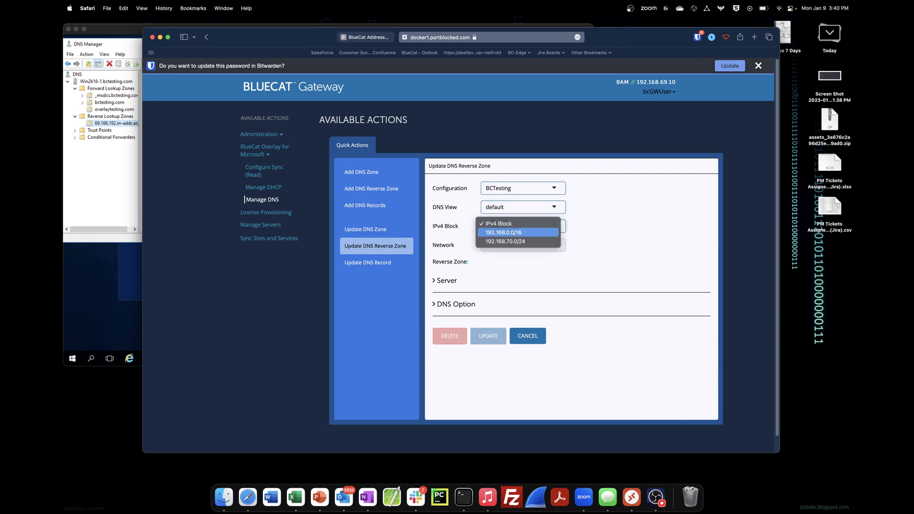
left_click(503, 232)
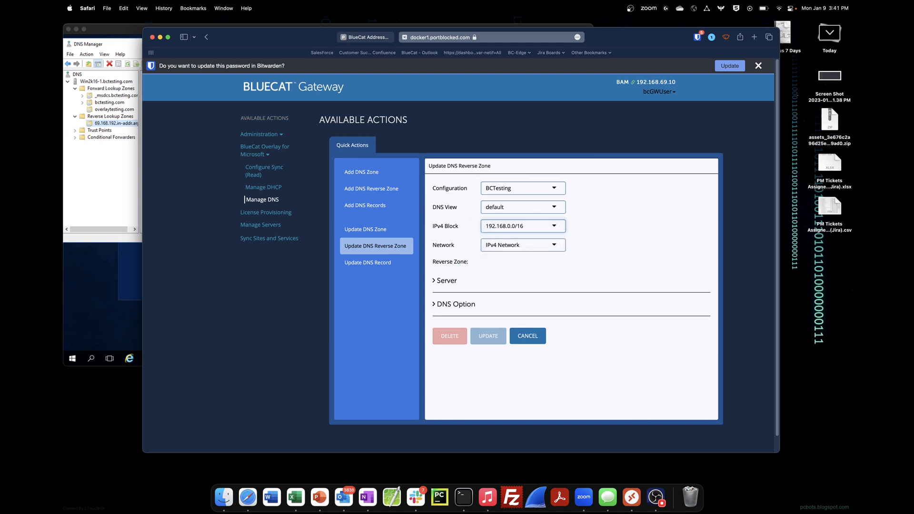
left_click(523, 245)
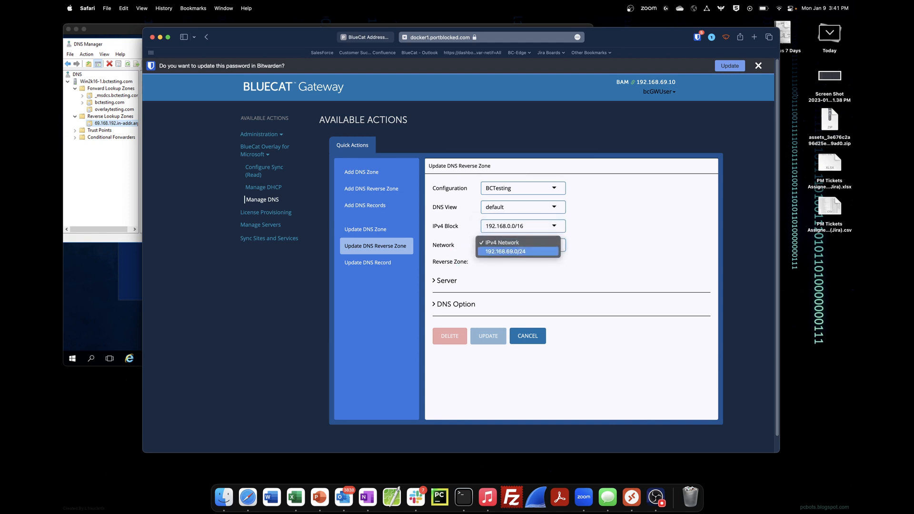
left_click(506, 251)
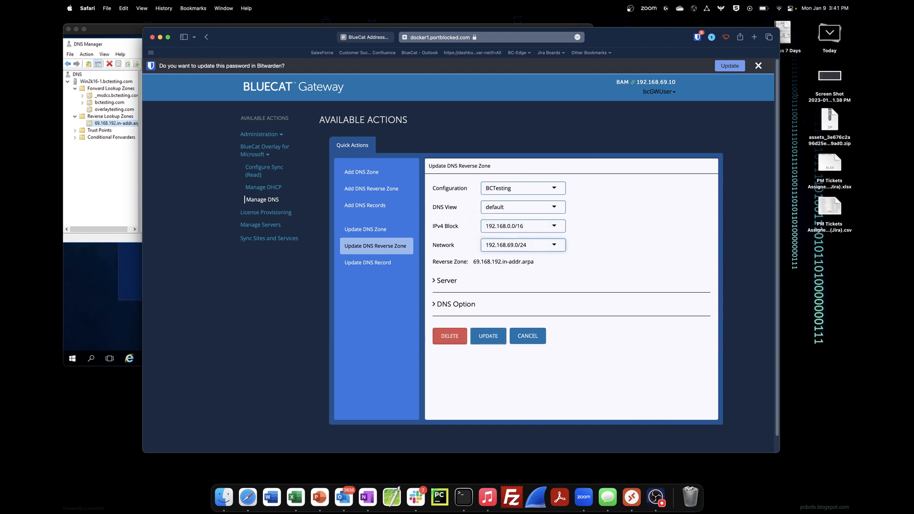
left_click(450, 336)
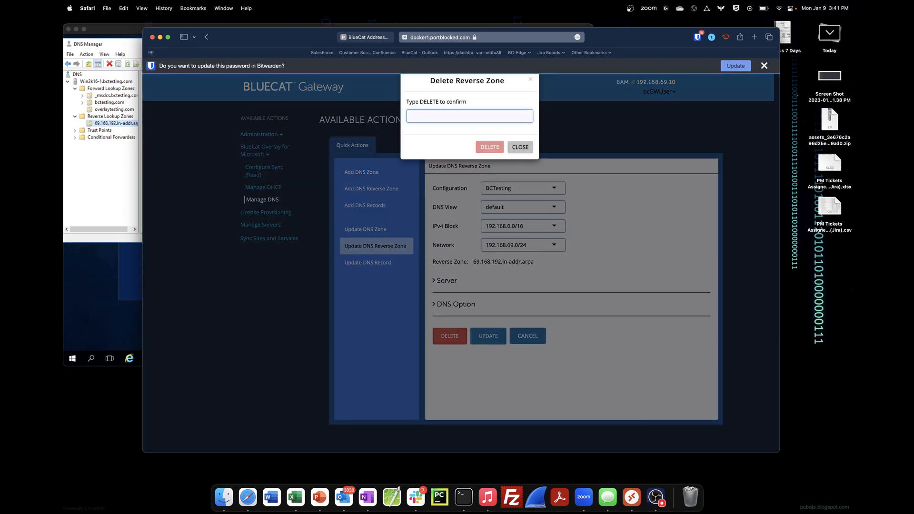
type("DELETE")
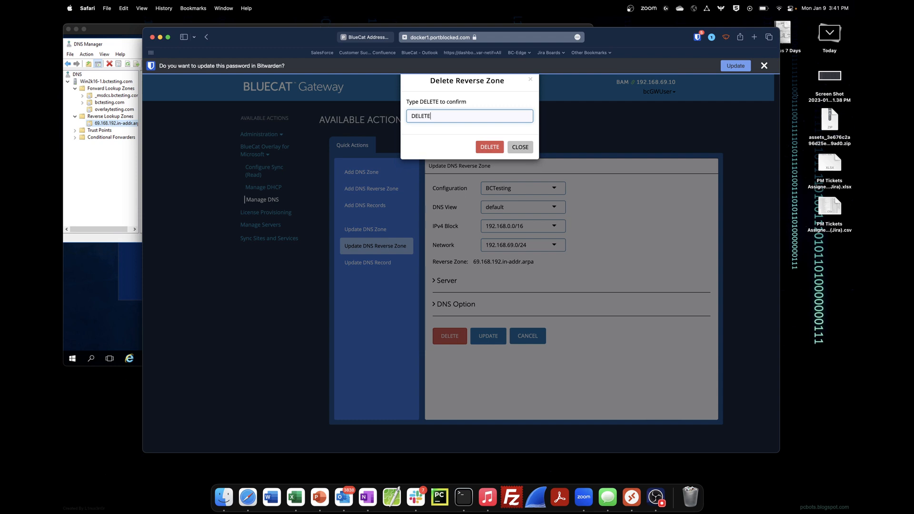
left_click(489, 148)
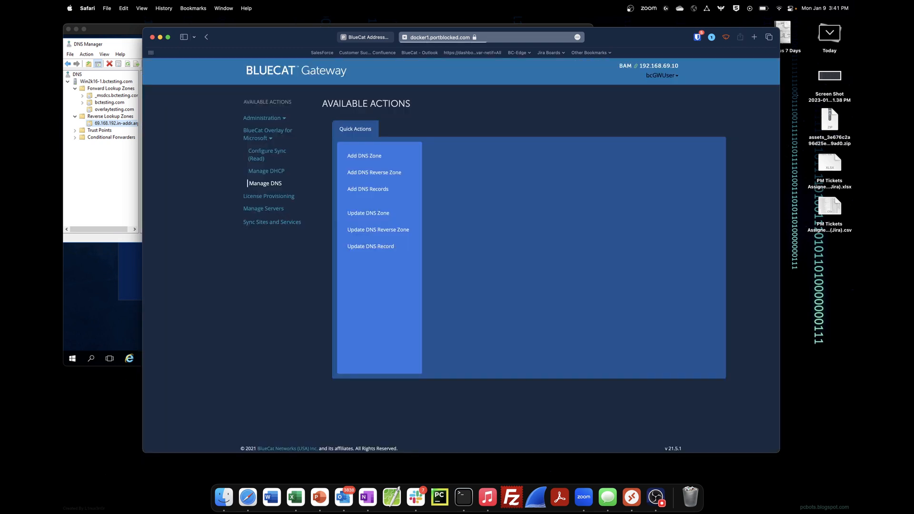
Switch to the Win2k16-1 remote desktop, refresh the DNS server in DNS Manager and check its reverse lookup zones
key("super+Tab")
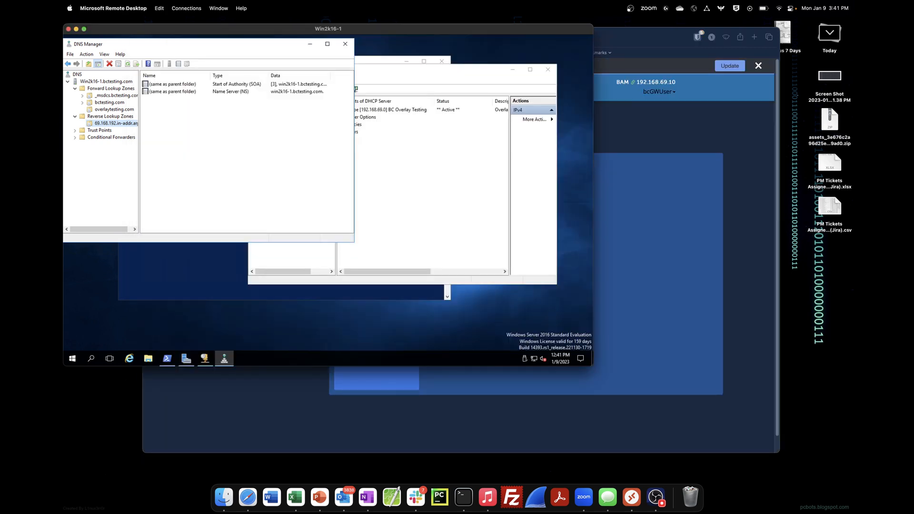
right_click(100, 82)
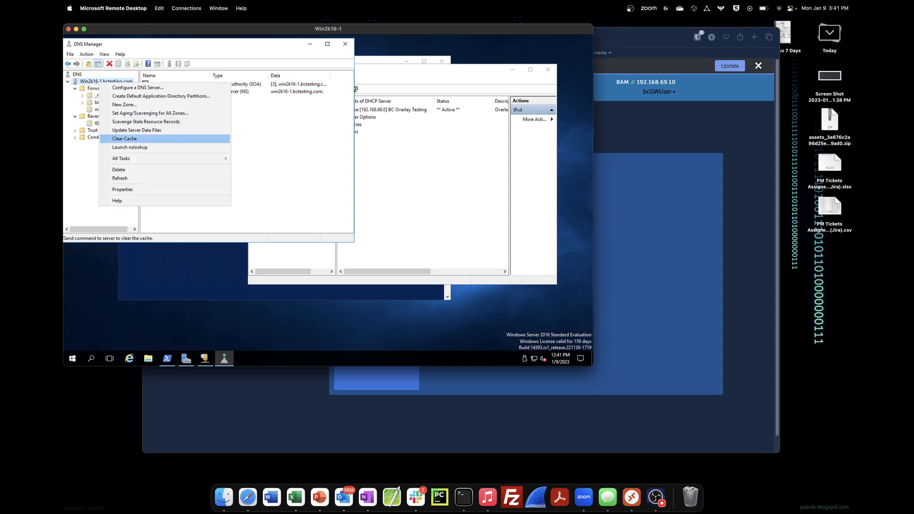
left_click(120, 178)
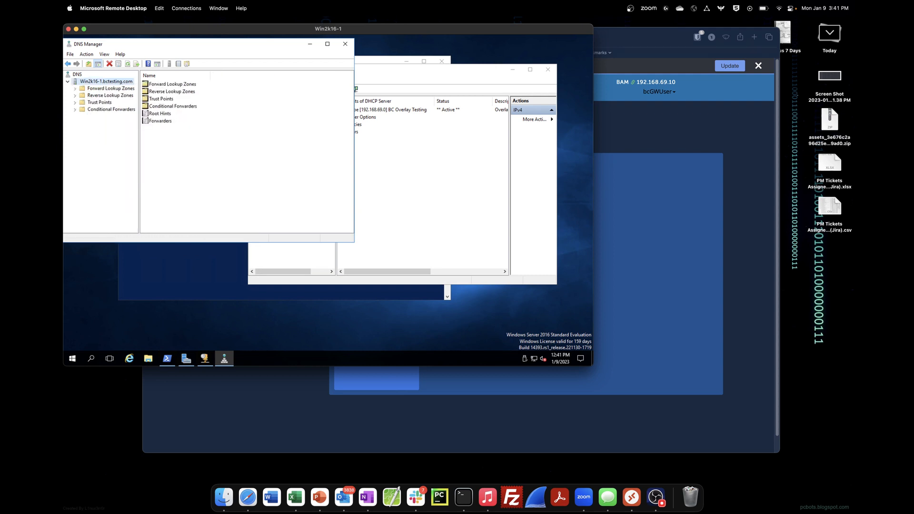
left_click(110, 95)
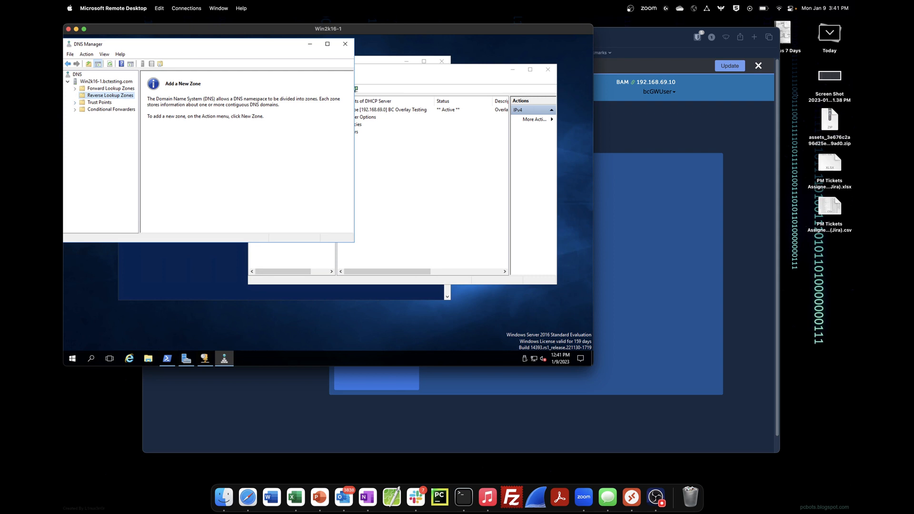
Switch to Address Manager in the browser and look through the addresses of the 192.168.69.0/24 network in IP Space
left_click(666, 138)
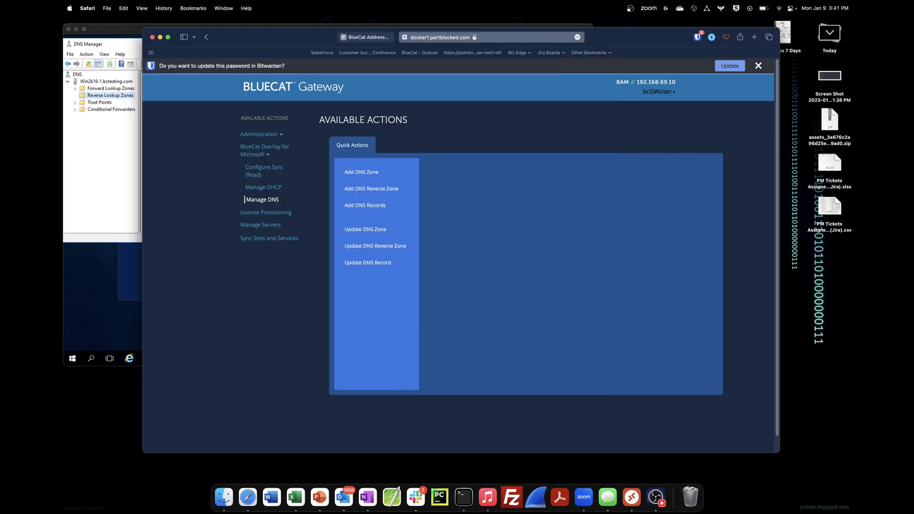
left_click(374, 37)
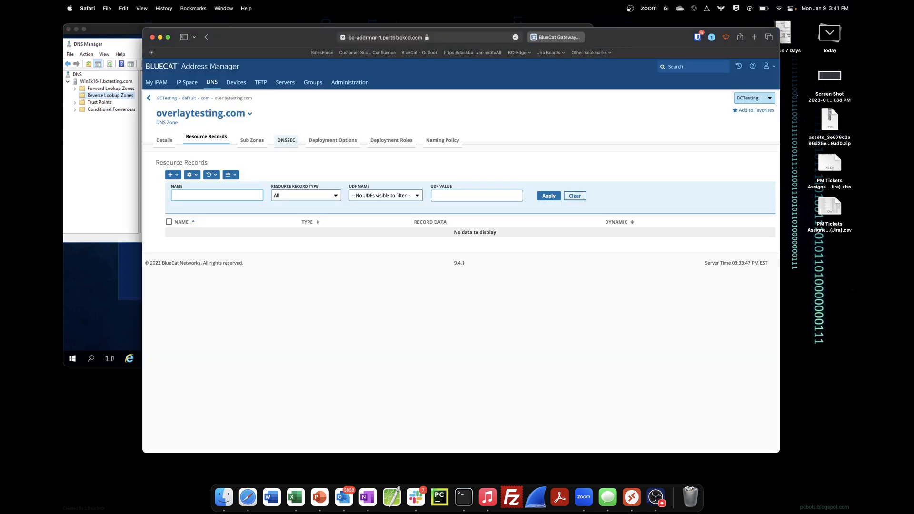
left_click(190, 87)
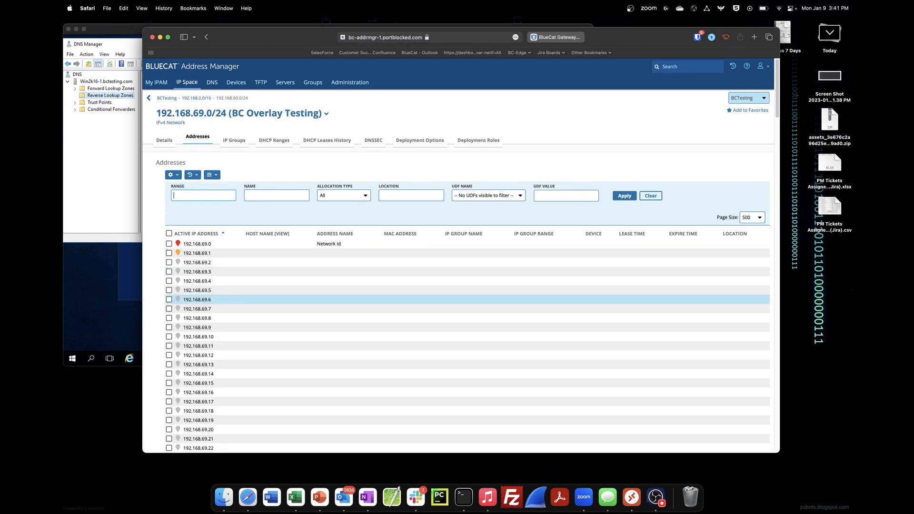
scroll(334, 346, "down", 12)
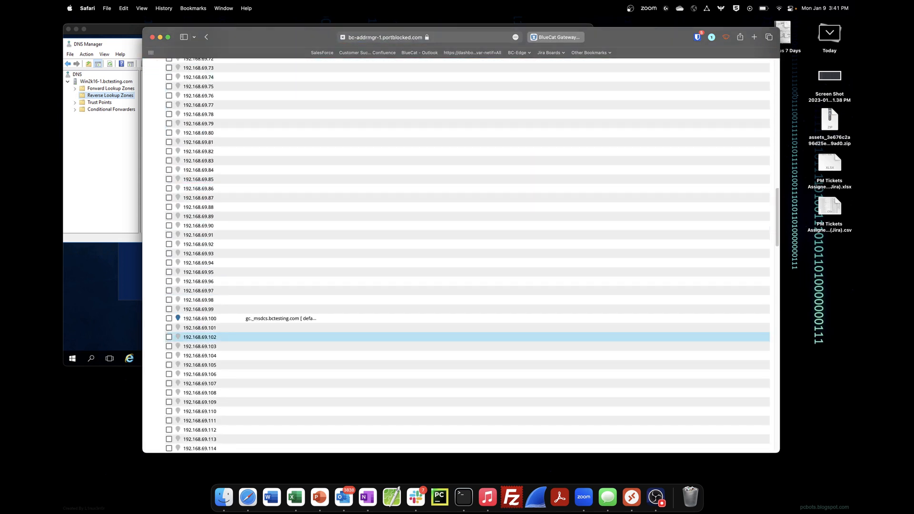
scroll(243, 333, "up", 15)
scroll(243, 354, "up", 1)
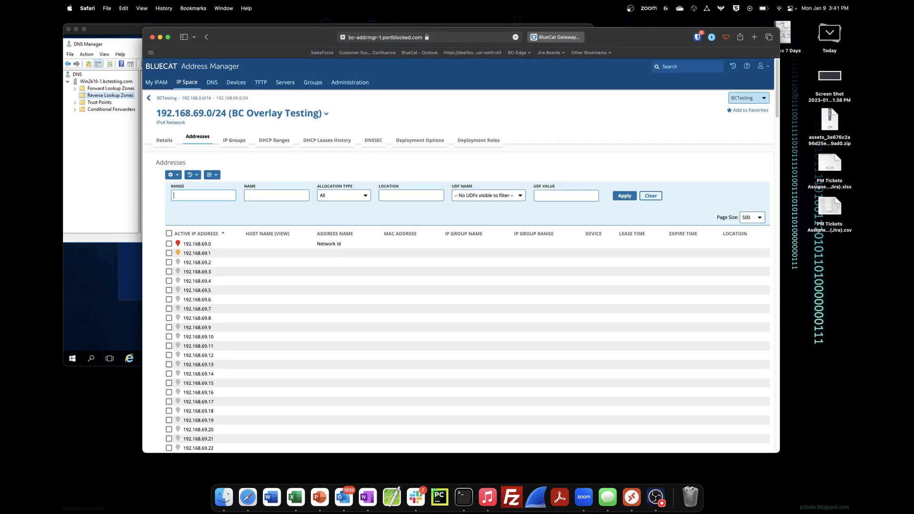